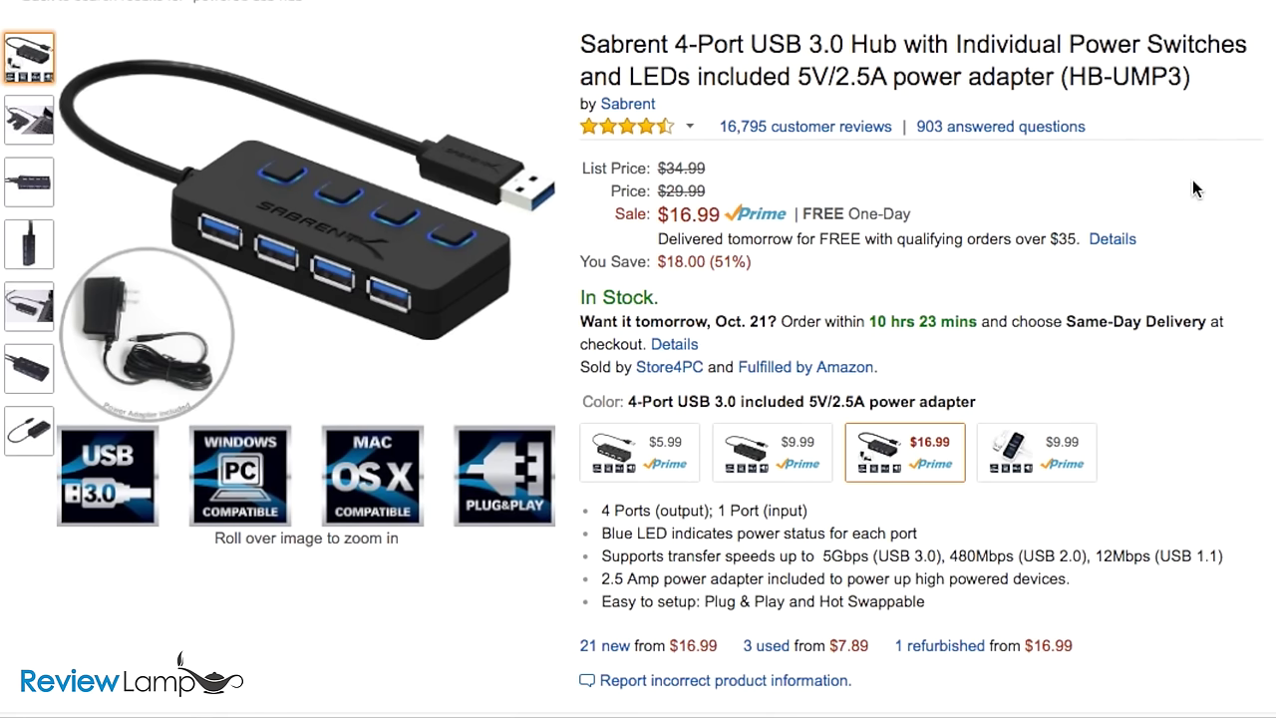
# Scroll down the Amazon listing before returning to the desktop with the PNY ELITE T drive.
pyautogui.scroll(-1, 1187, 180)
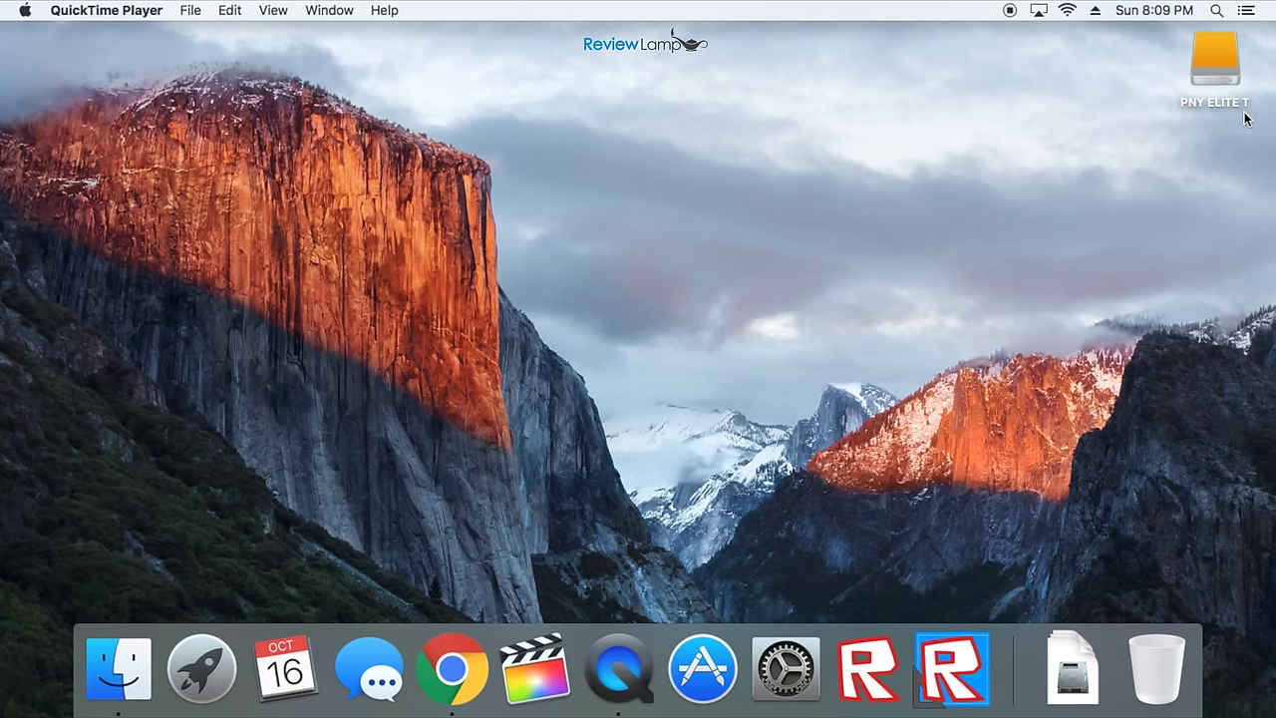
# Launch Disk Utility from Launchpad's Other folder and select the external PNY ELITE T volume.
pyautogui.click(201, 668)
pyautogui.click(807, 317)
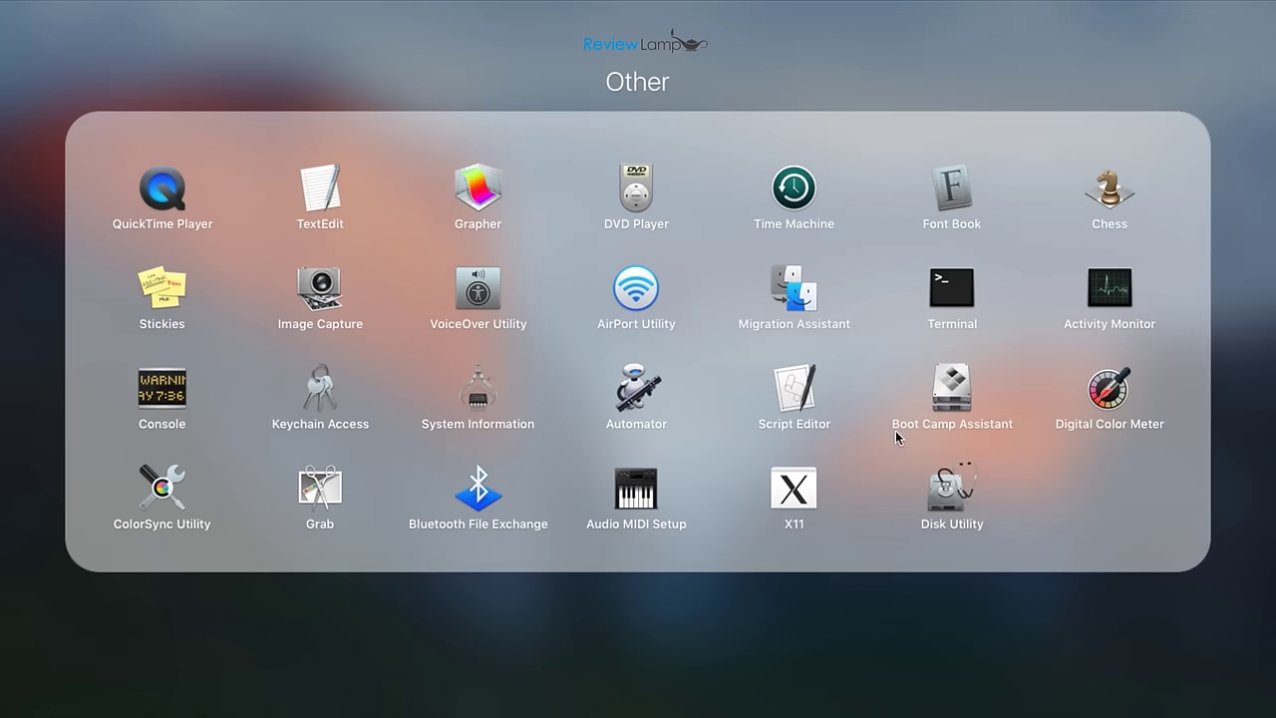
pyautogui.click(949, 498)
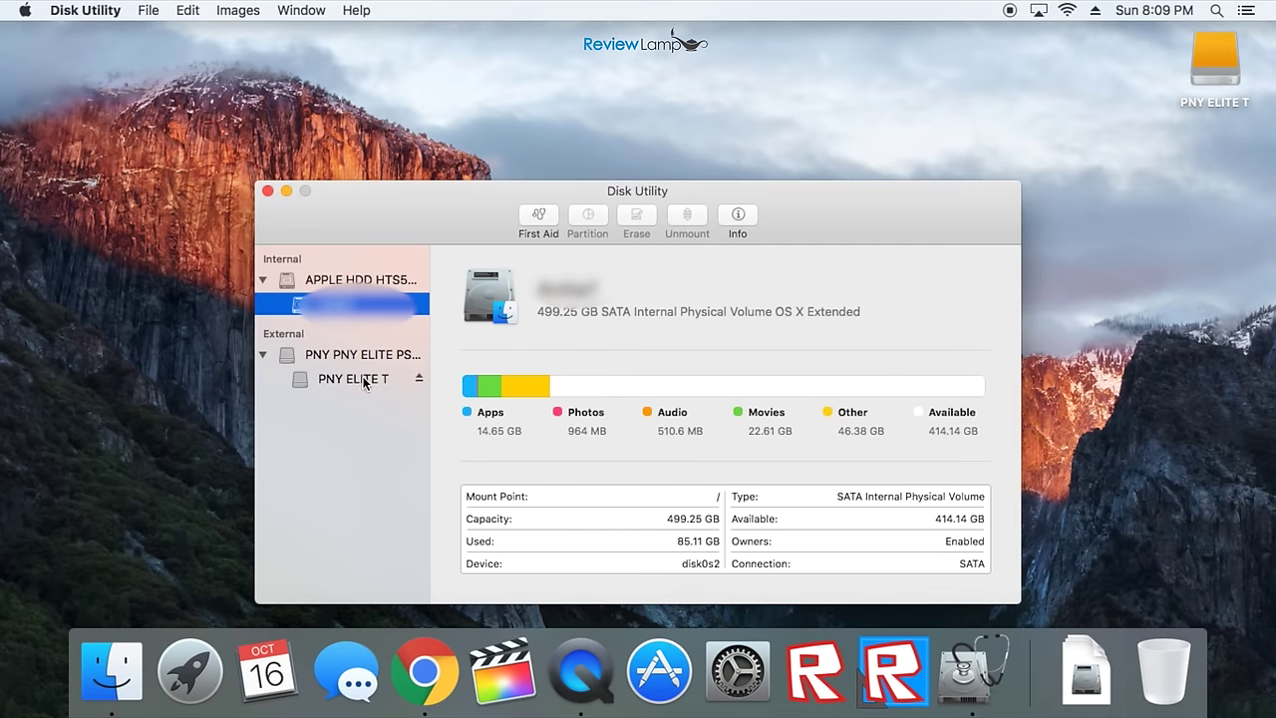
pyautogui.click(356, 357)
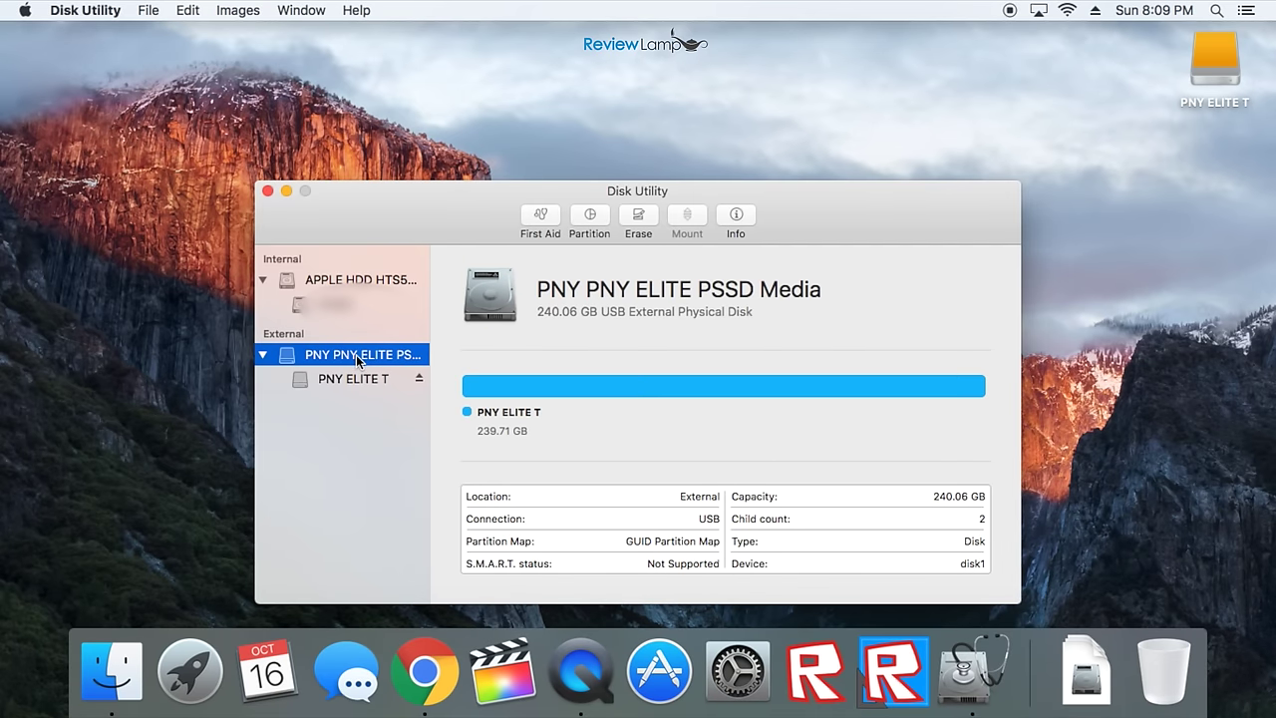
pyautogui.click(357, 379)
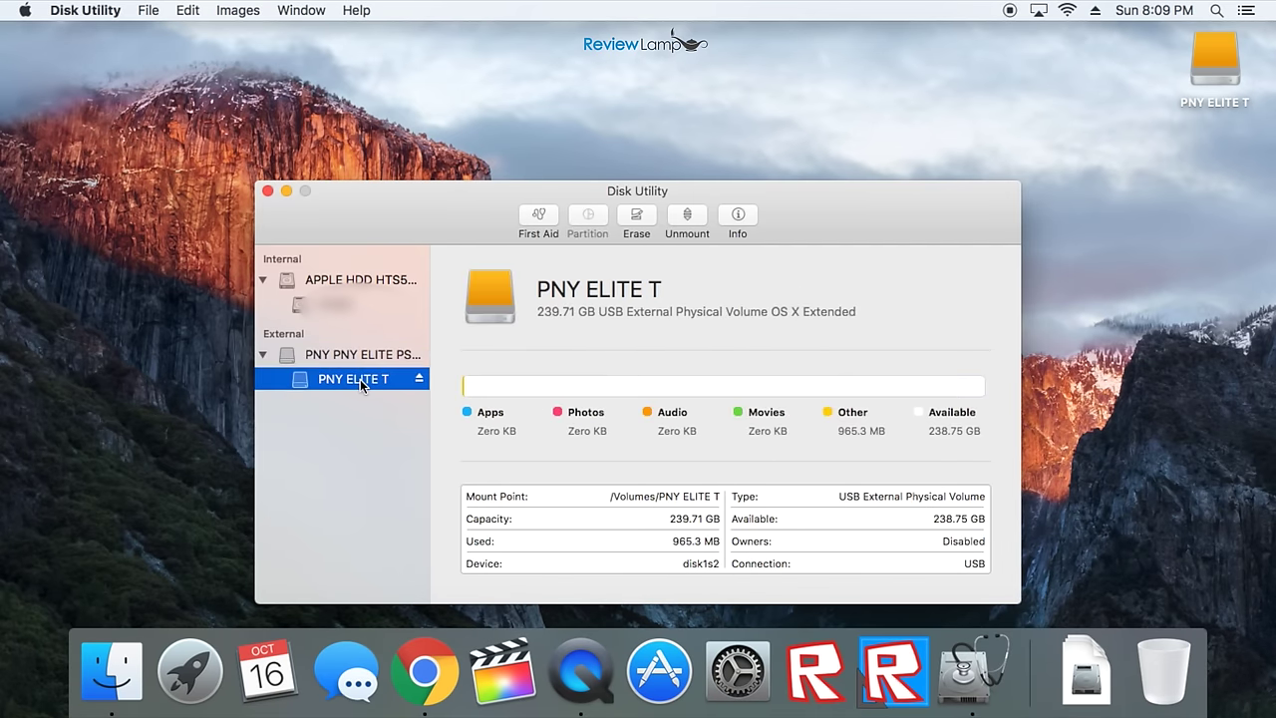
# Prepare to erase PNY ELITE T as 'PNY ELITE FCP' in OS X Extended (Journaled) format.
pyautogui.click(635, 216)
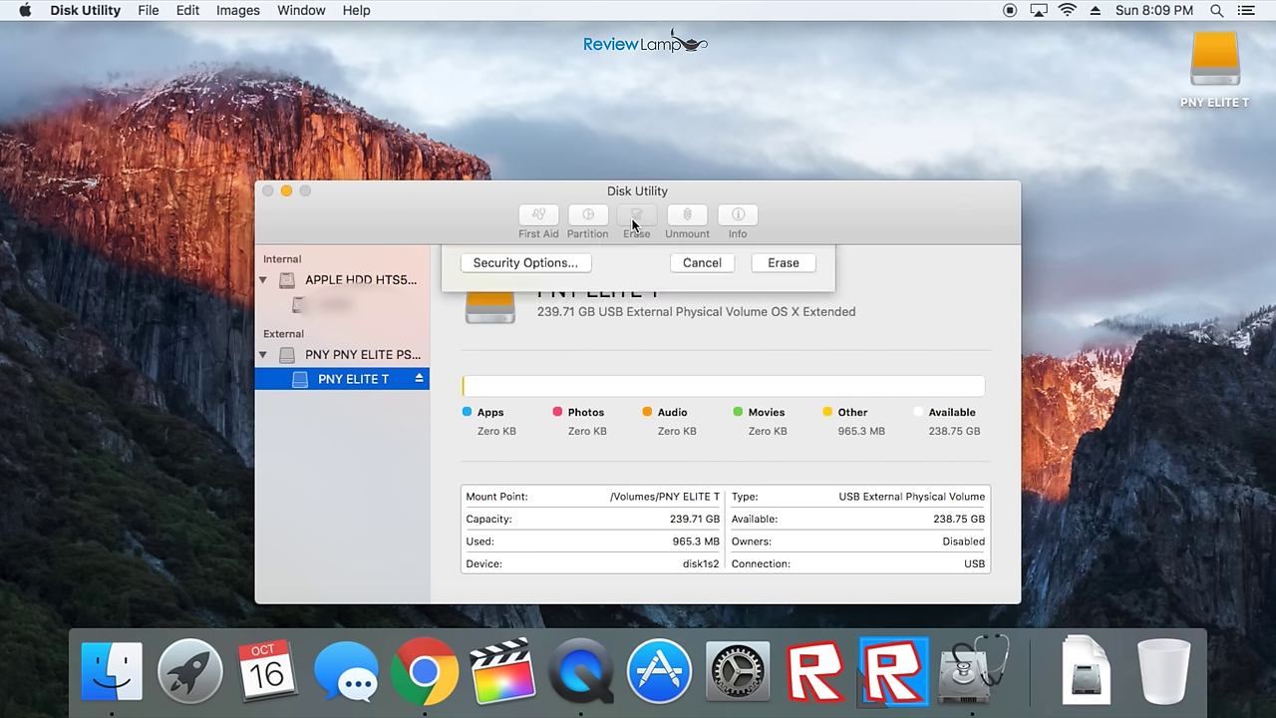
pyautogui.click(623, 353)
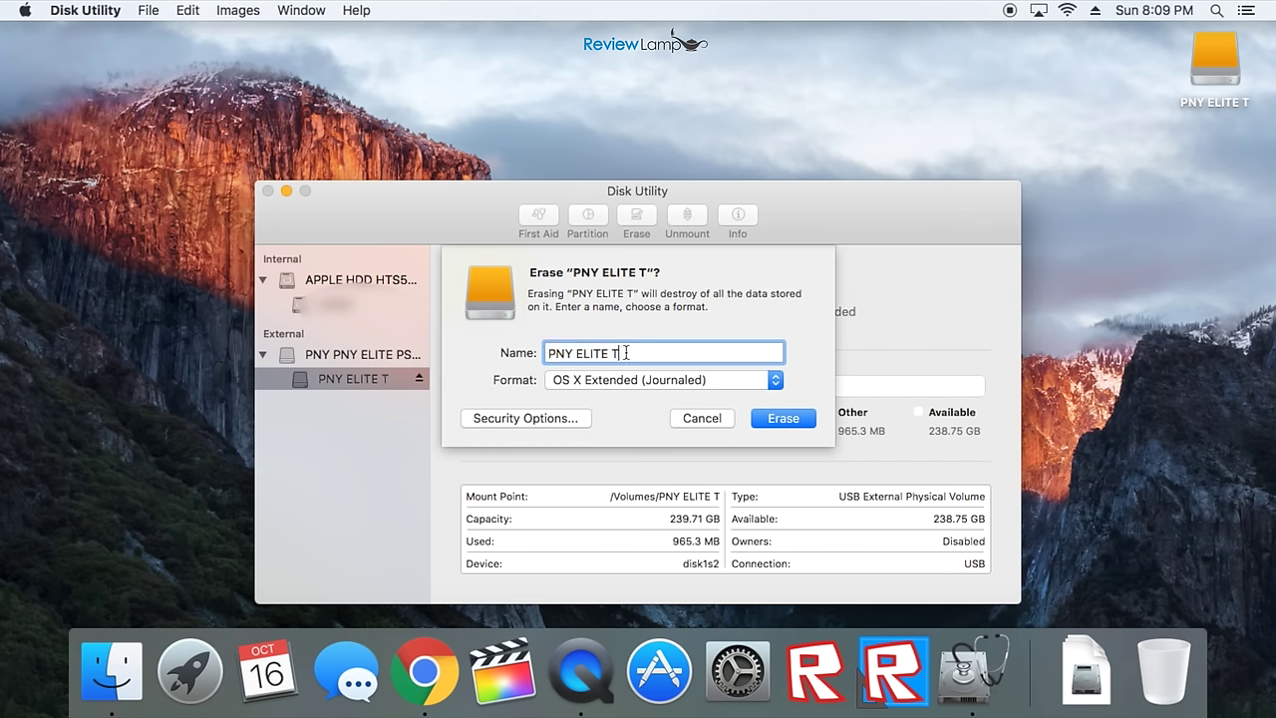
pyautogui.press('BackSpace')
pyautogui.write('FCP')
pyautogui.click(777, 380)
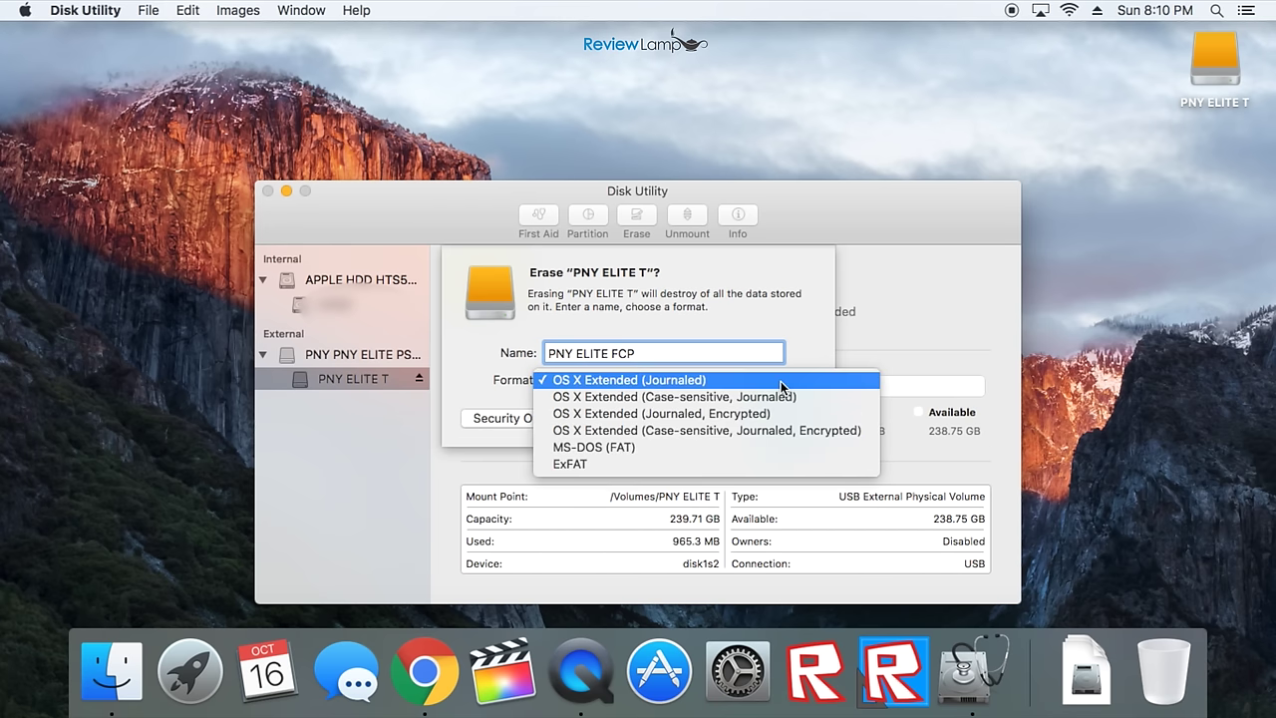
pyautogui.click(710, 381)
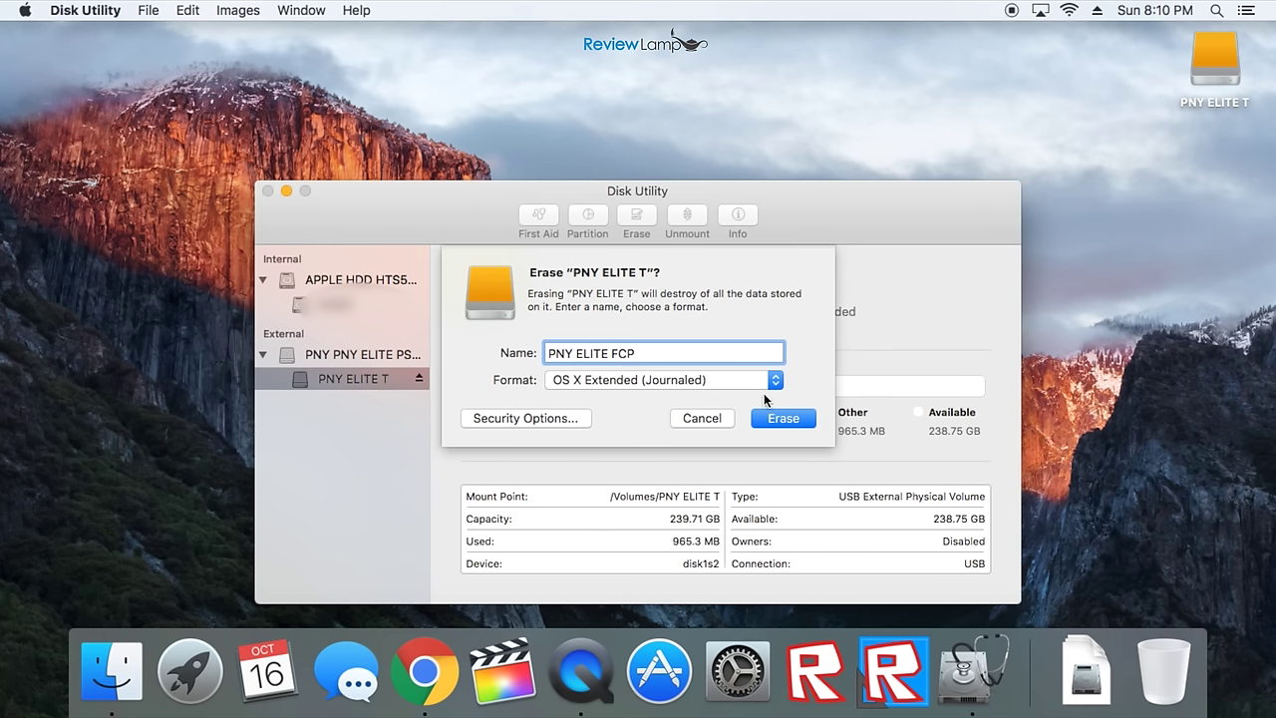
# Erase the drive, decline using it for Time Machine, and dismiss the finished report.
pyautogui.click(783, 419)
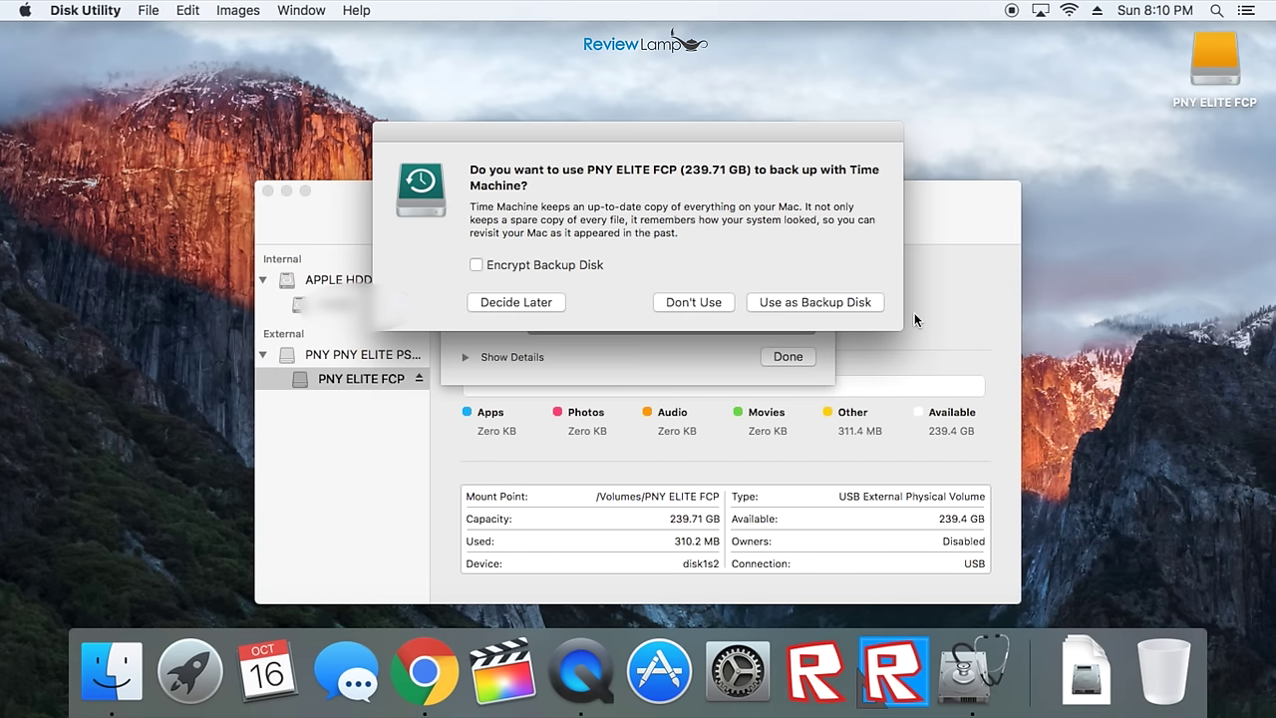
pyautogui.click(700, 303)
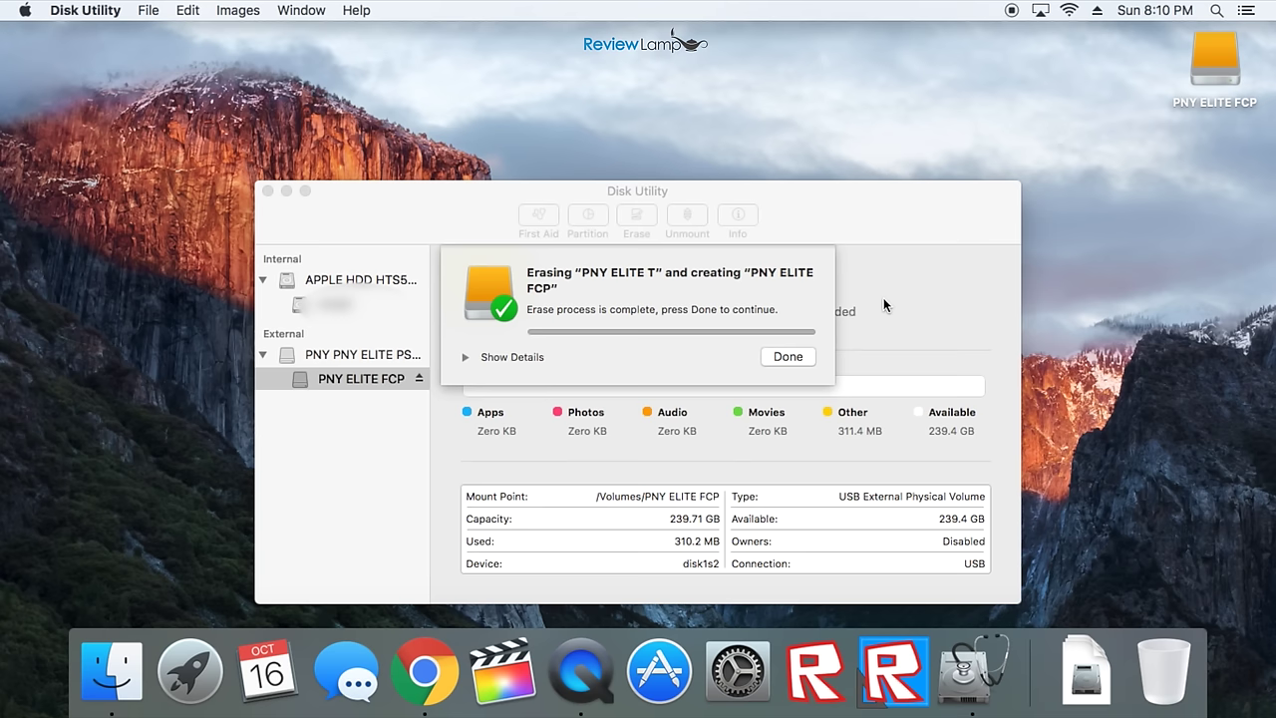
pyautogui.click(787, 357)
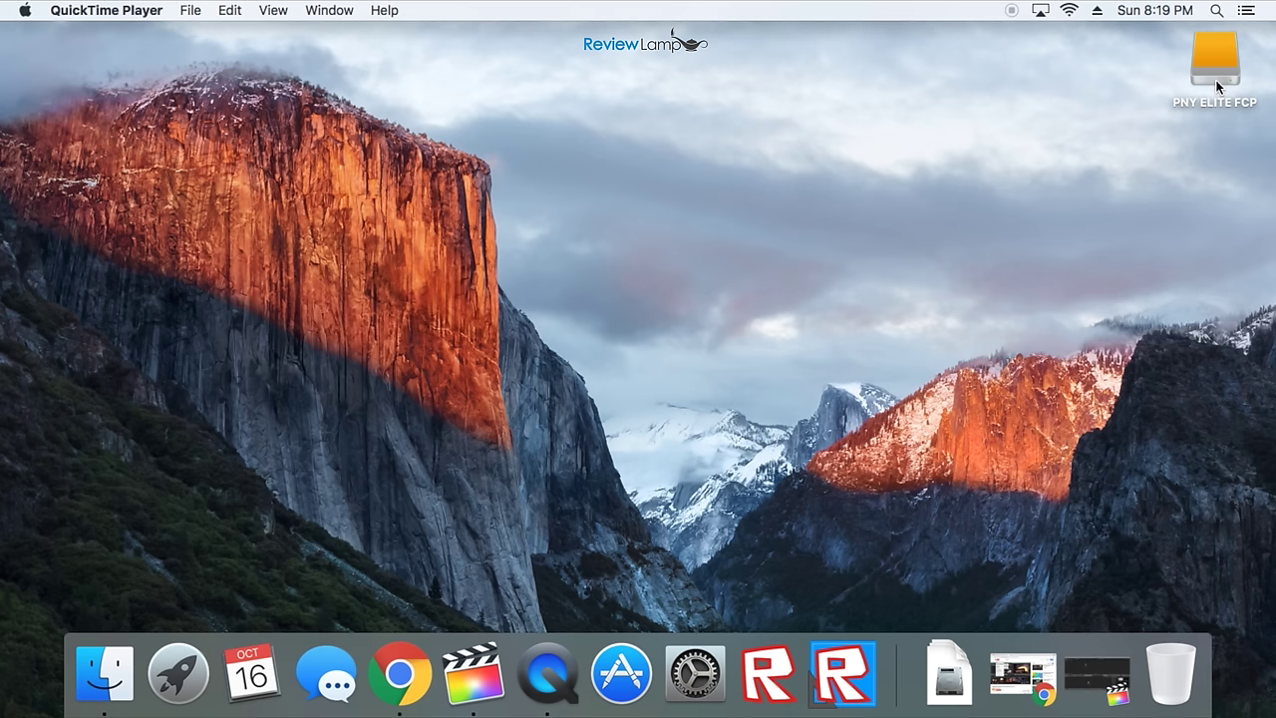
# Open the PNY ELITE FCP drive and create a folder named 'Final Cut New Library' on it.
pyautogui.click(1215, 79)
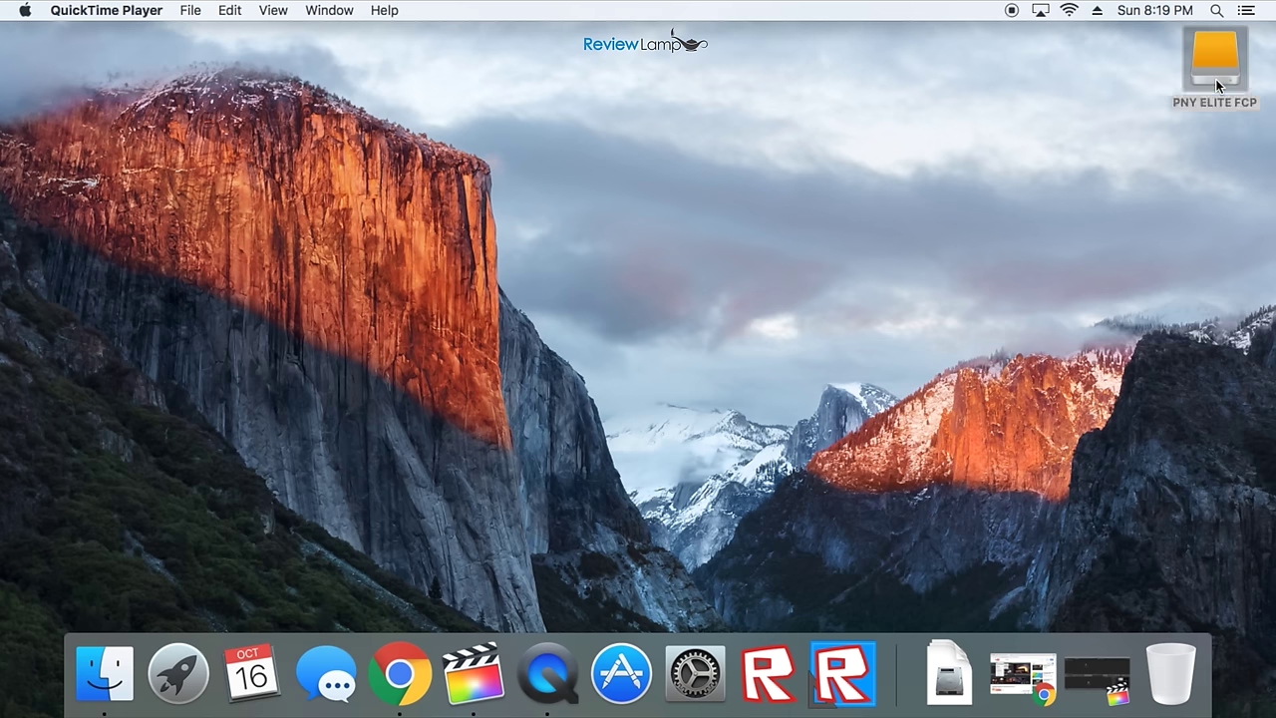
pyautogui.doubleClick(1215, 79)
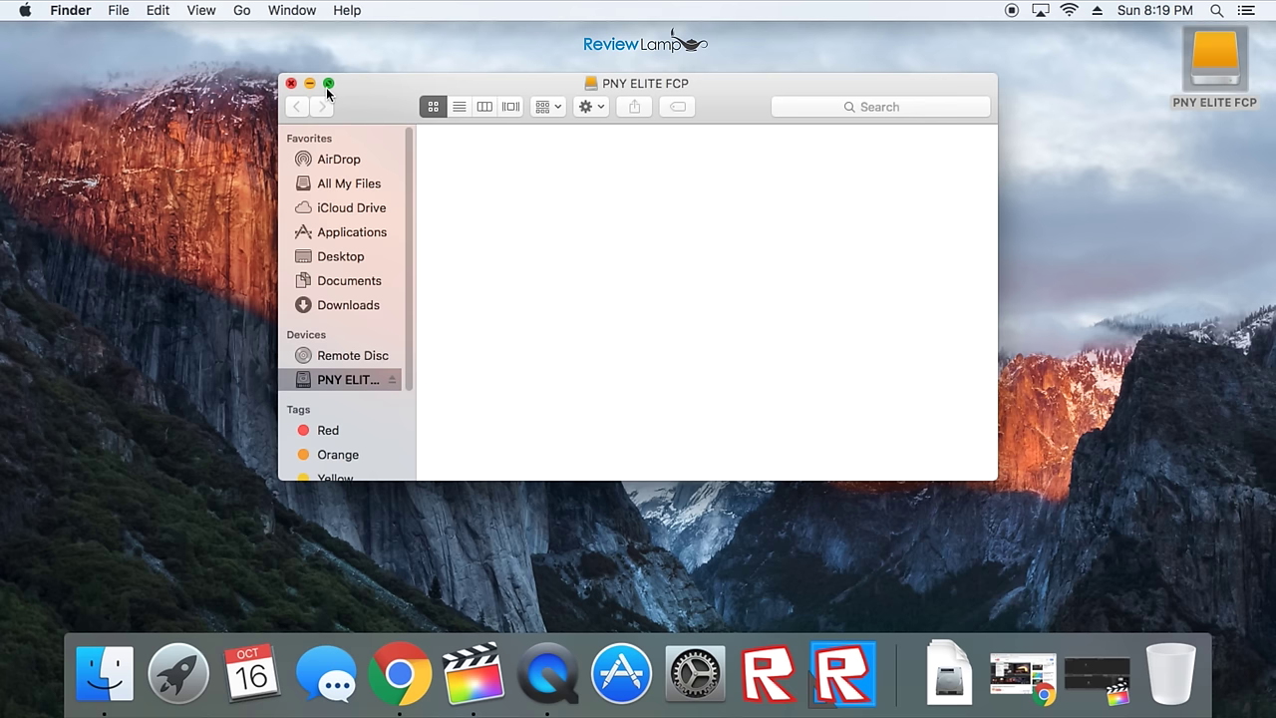
pyautogui.rightClick(525, 214)
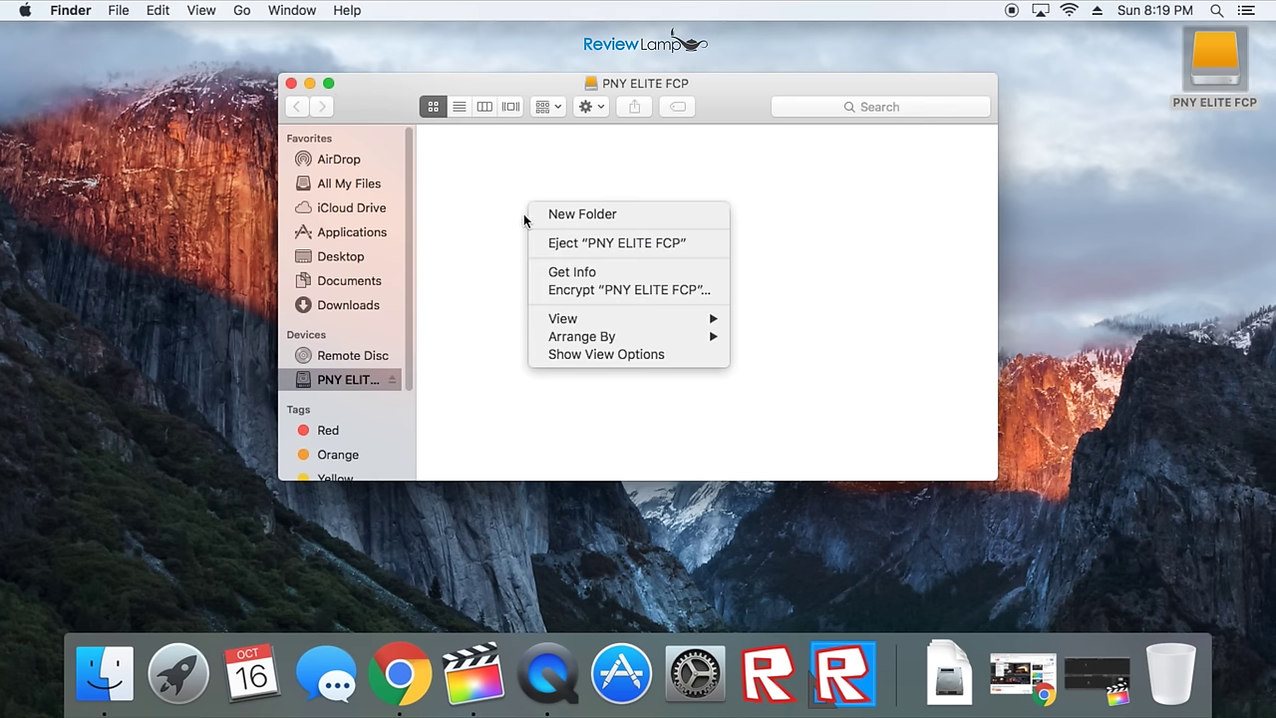
pyautogui.click(604, 216)
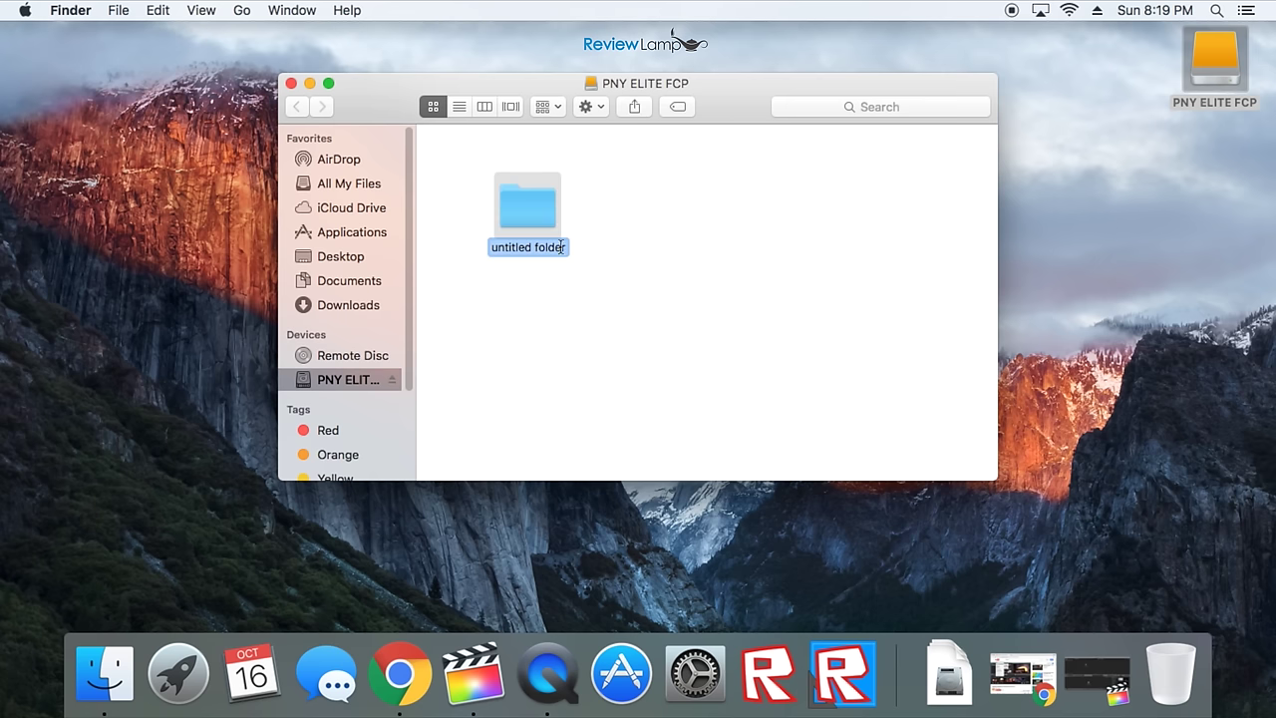
pyautogui.click(562, 248)
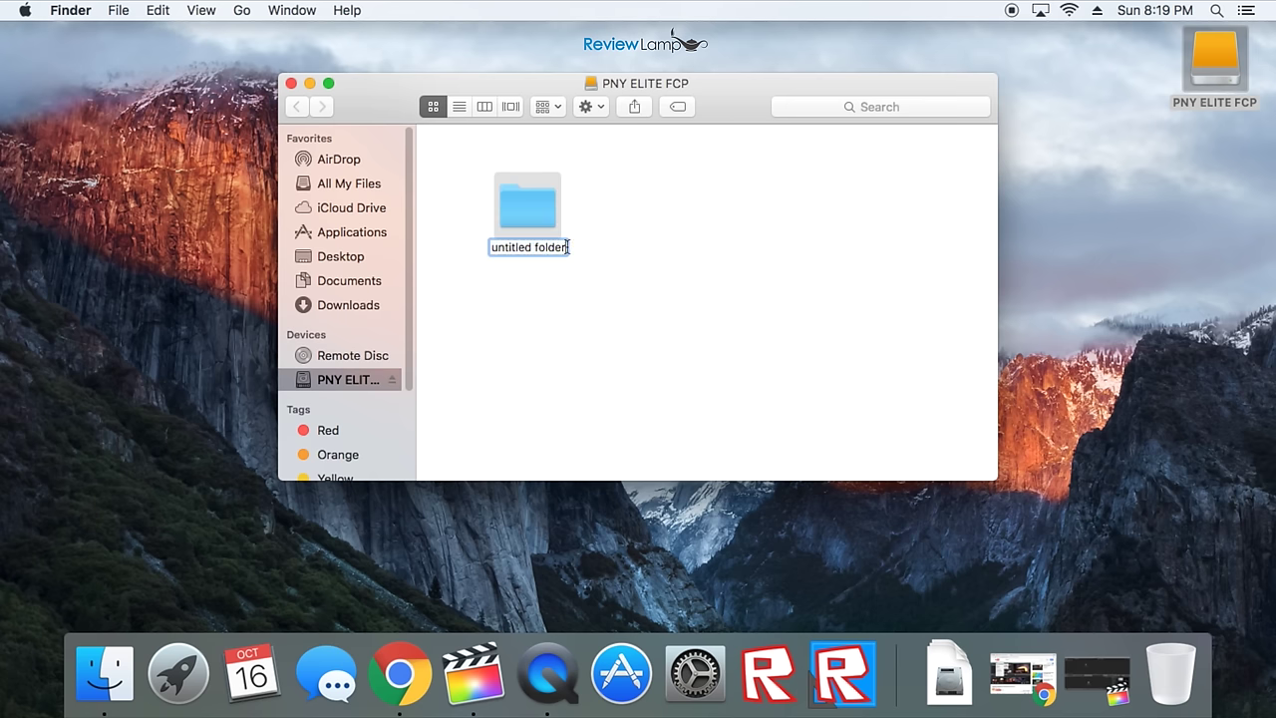
pyautogui.press('BackSpace')
pyautogui.press('BackSpace')
pyautogui.press('BackSpace')
pyautogui.press('BackSpace')
pyautogui.press('BackSpace')
pyautogui.press('BackSpace')
pyautogui.press('BackSpace')
pyautogui.press('BackSpace')
pyautogui.press('BackSpace')
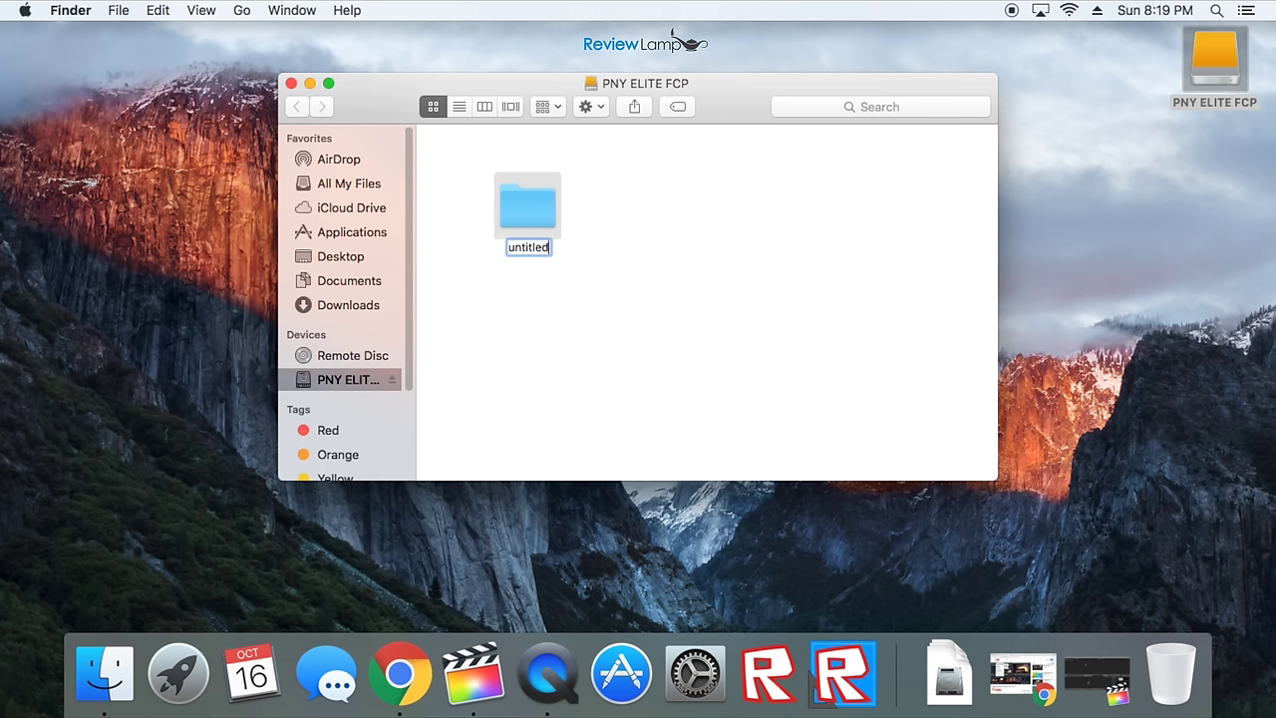
pyautogui.press('BackSpace')
pyautogui.press('BackSpace')
pyautogui.press('BackSpace')
pyautogui.press('BackSpace')
pyautogui.press('BackSpace')
pyautogui.press('BackSpace')
pyautogui.write('Final Cut New Lib')
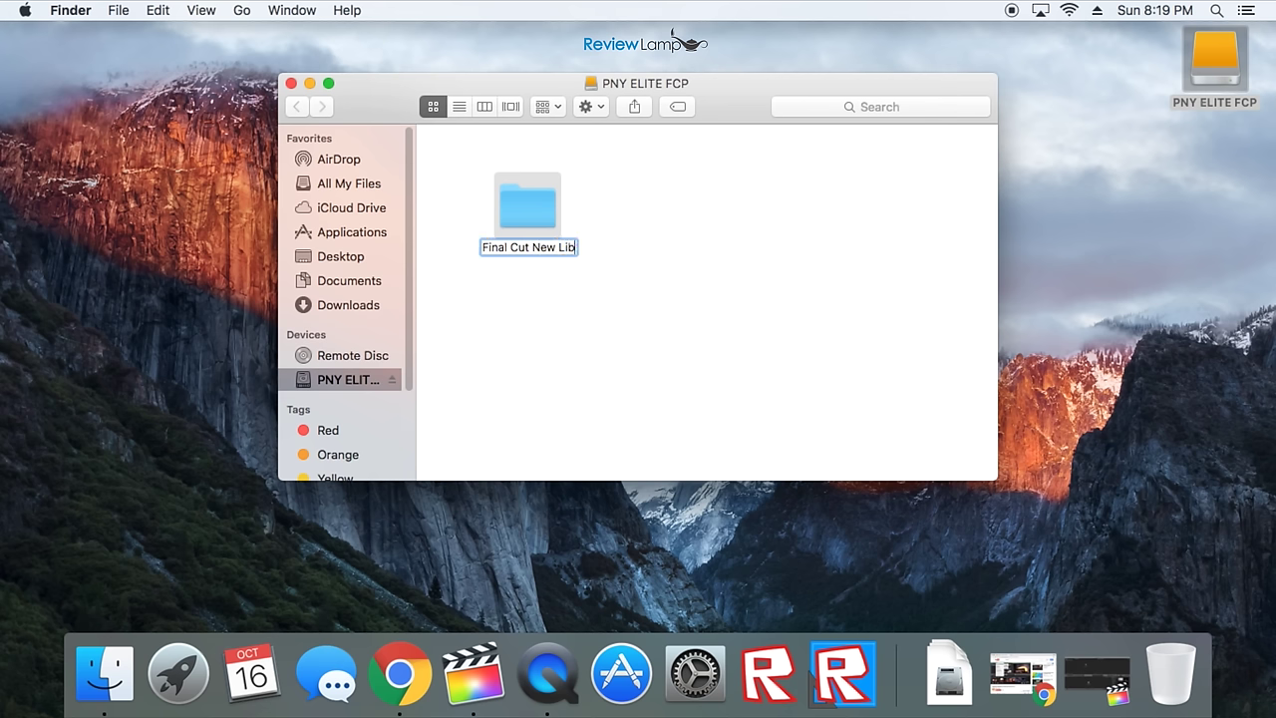
pyautogui.write('rary')
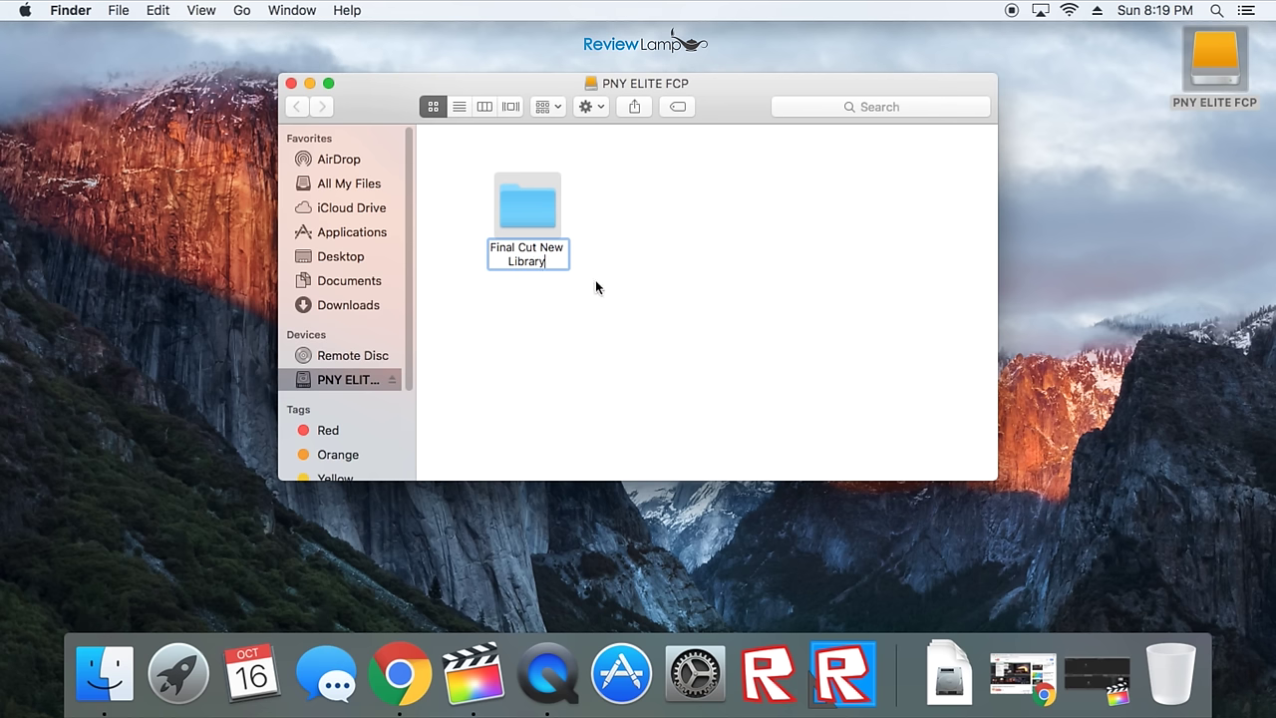
pyautogui.press('Return')
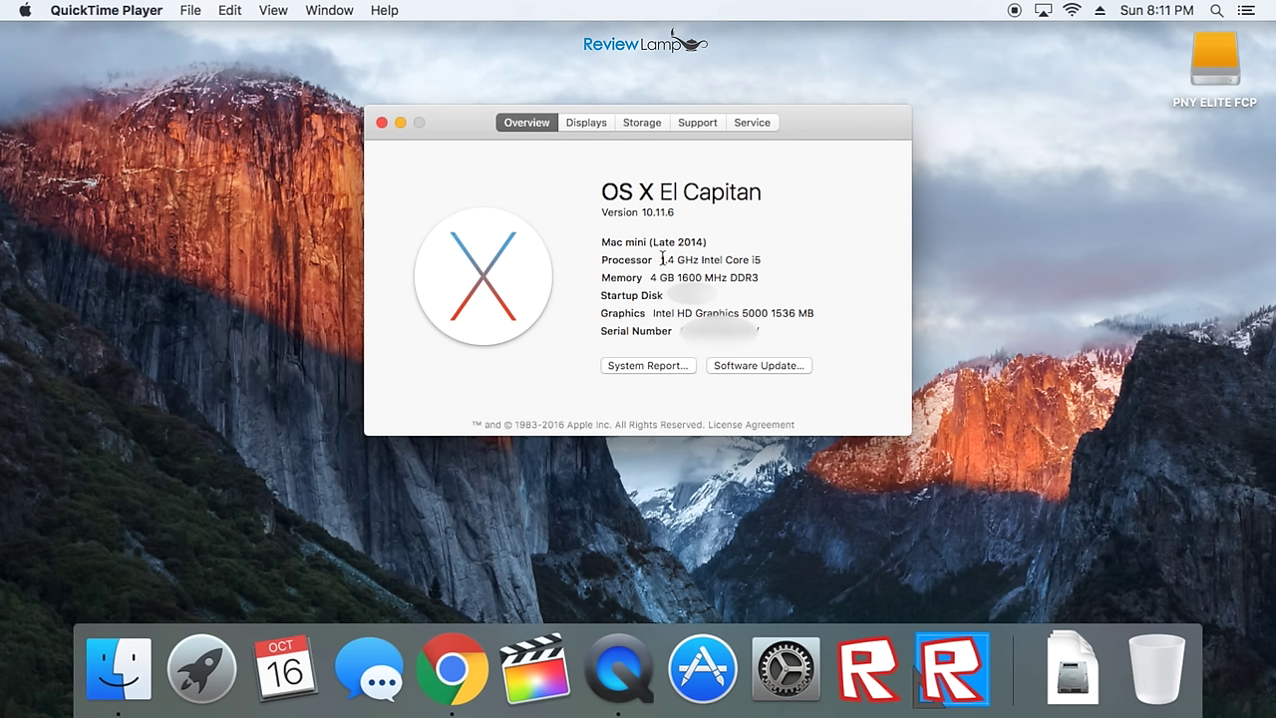
# Highlight the 1.4 GHz Intel Core i5 processor and 4 GB memory values in About This Mac.
pyautogui.moveTo(661, 259); pyautogui.dragTo(781, 266)
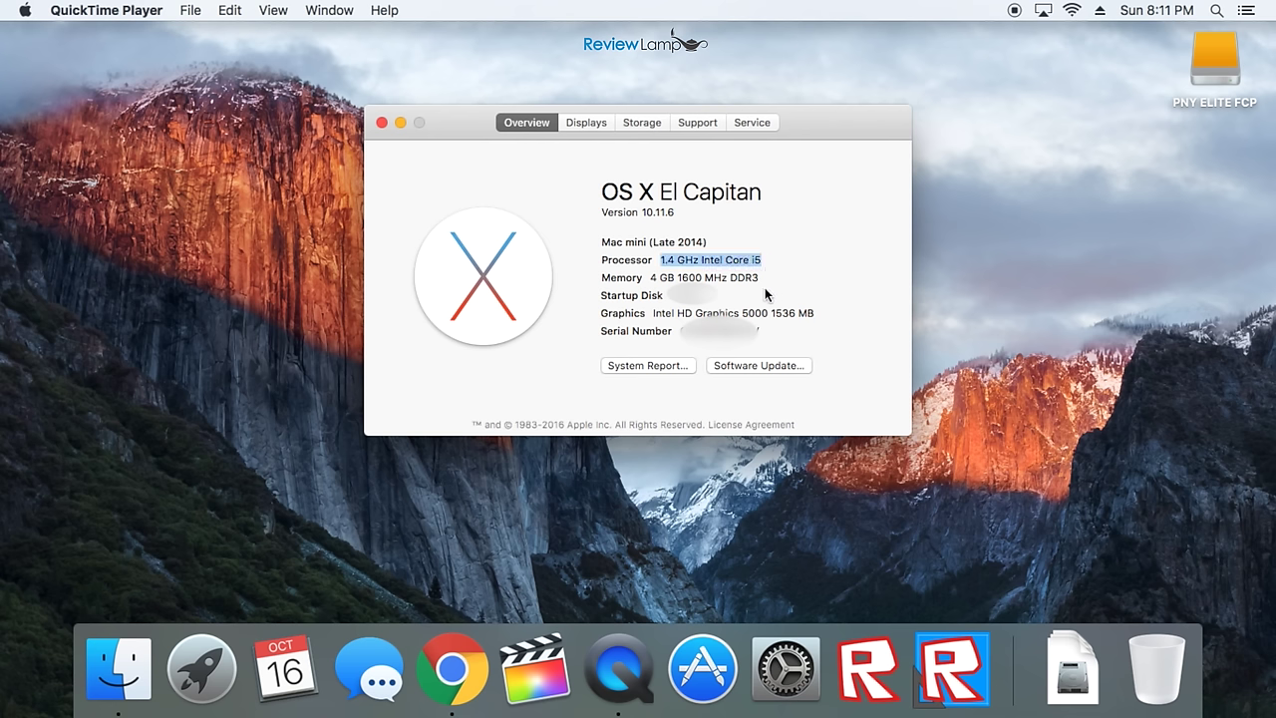
pyautogui.click(765, 287)
pyautogui.moveTo(649, 278); pyautogui.dragTo(675, 278)
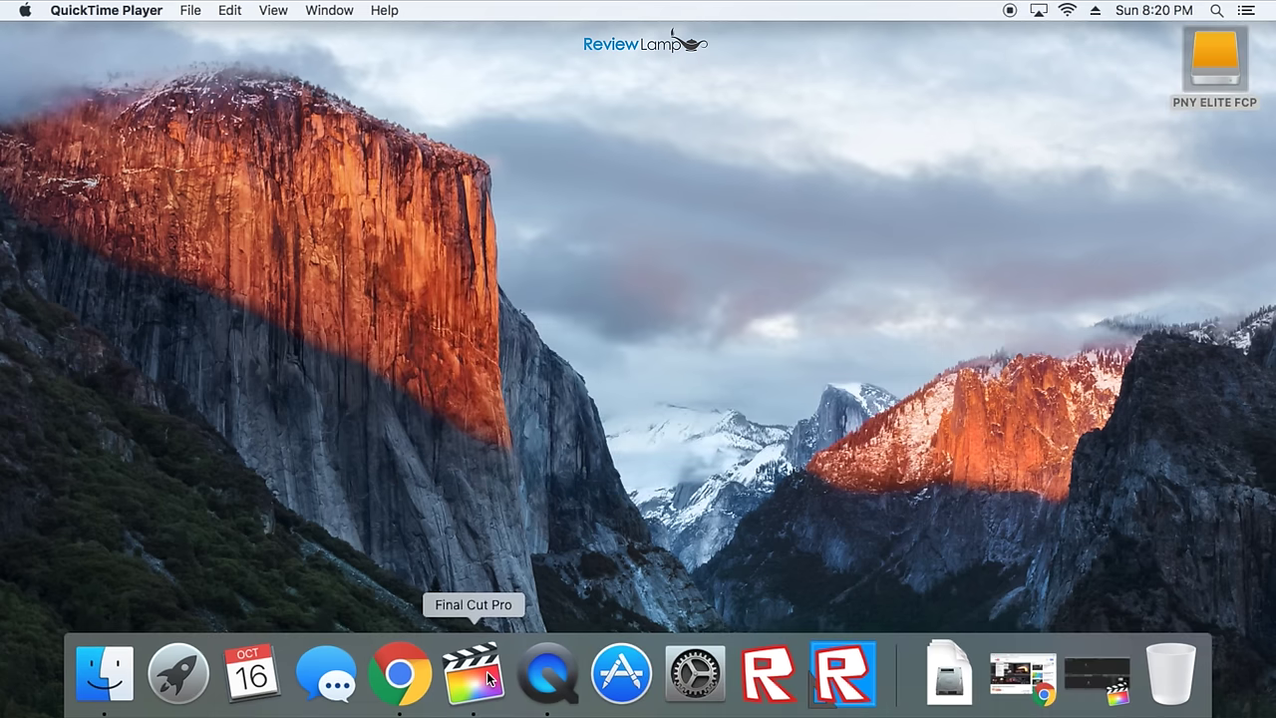
# Create a library named 'Final Cut NEW' in the Final Cut New Library folder on PNY ELITE FCP.
pyautogui.click(488, 676)
pyautogui.click(162, 10)
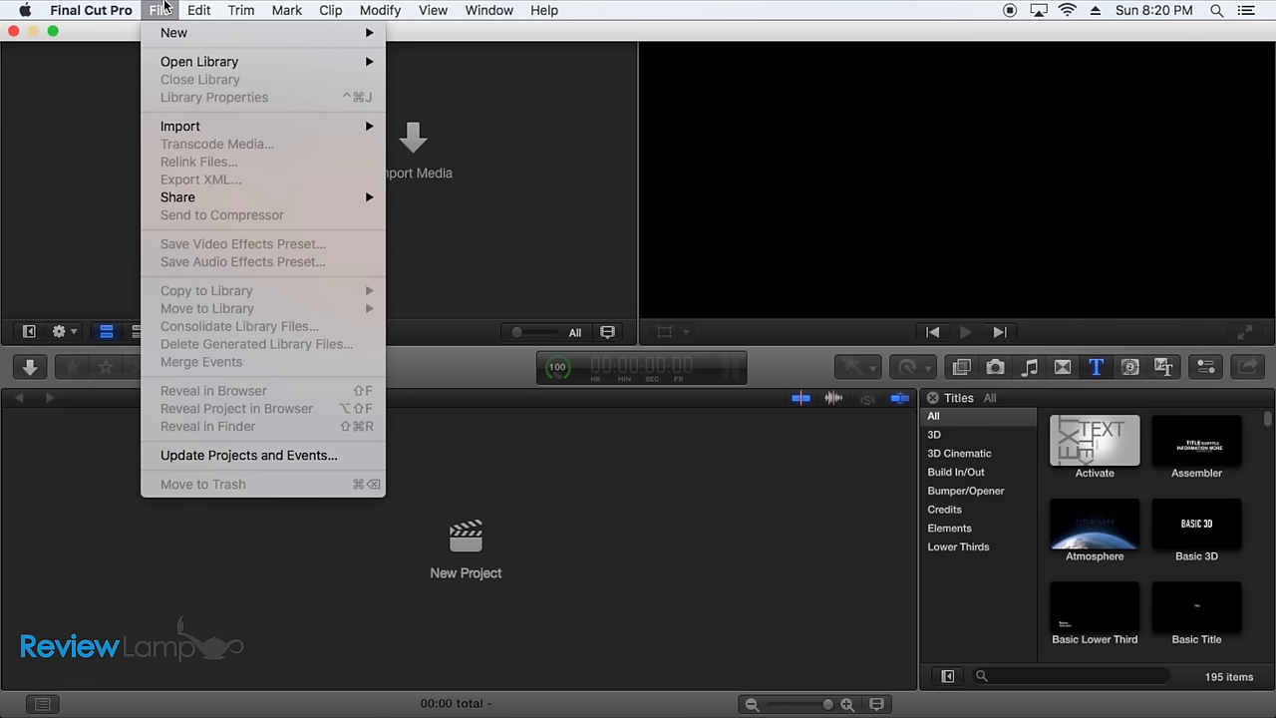
pyautogui.moveTo(167, 33)
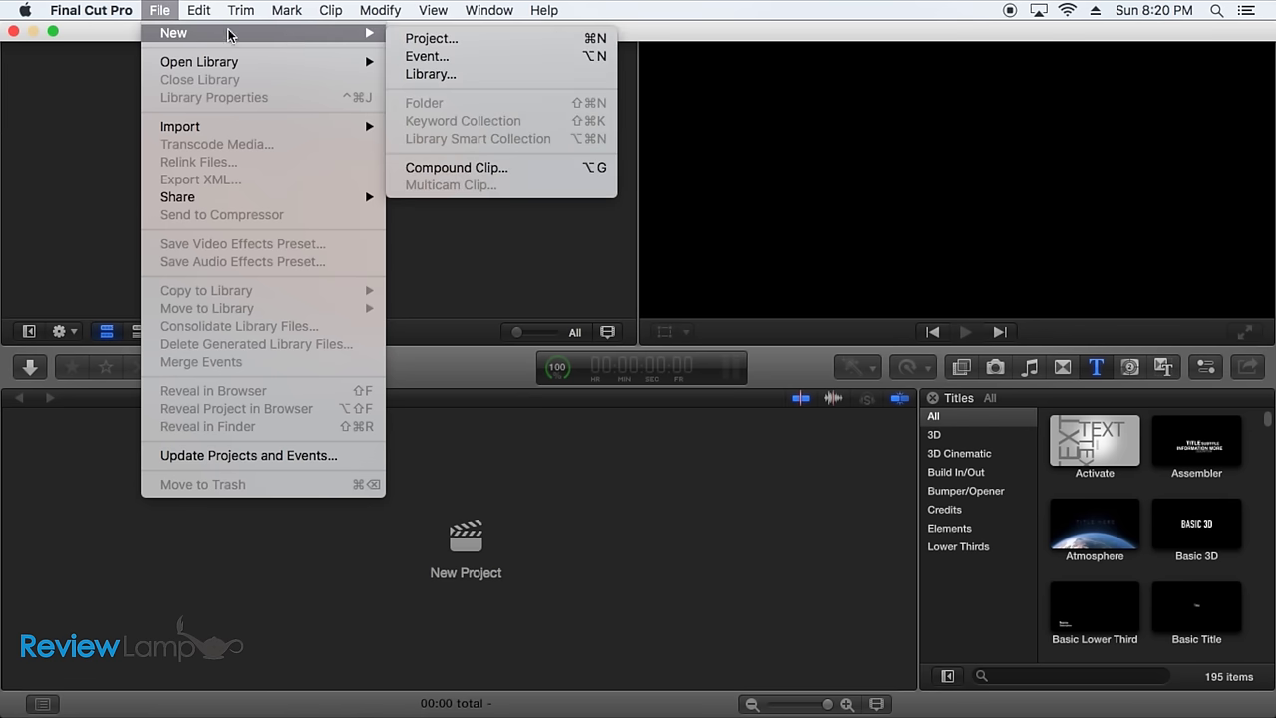
pyautogui.click(420, 74)
pyautogui.write('Final Cut NEW')
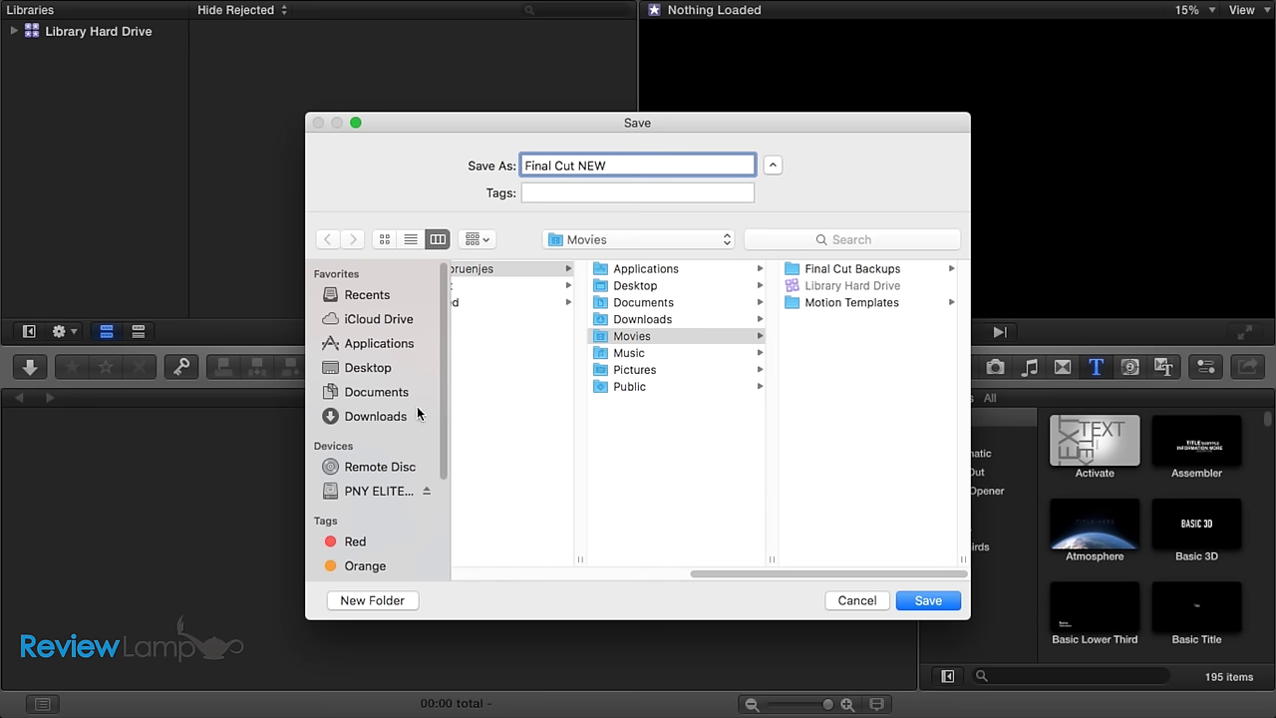
pyautogui.click(380, 492)
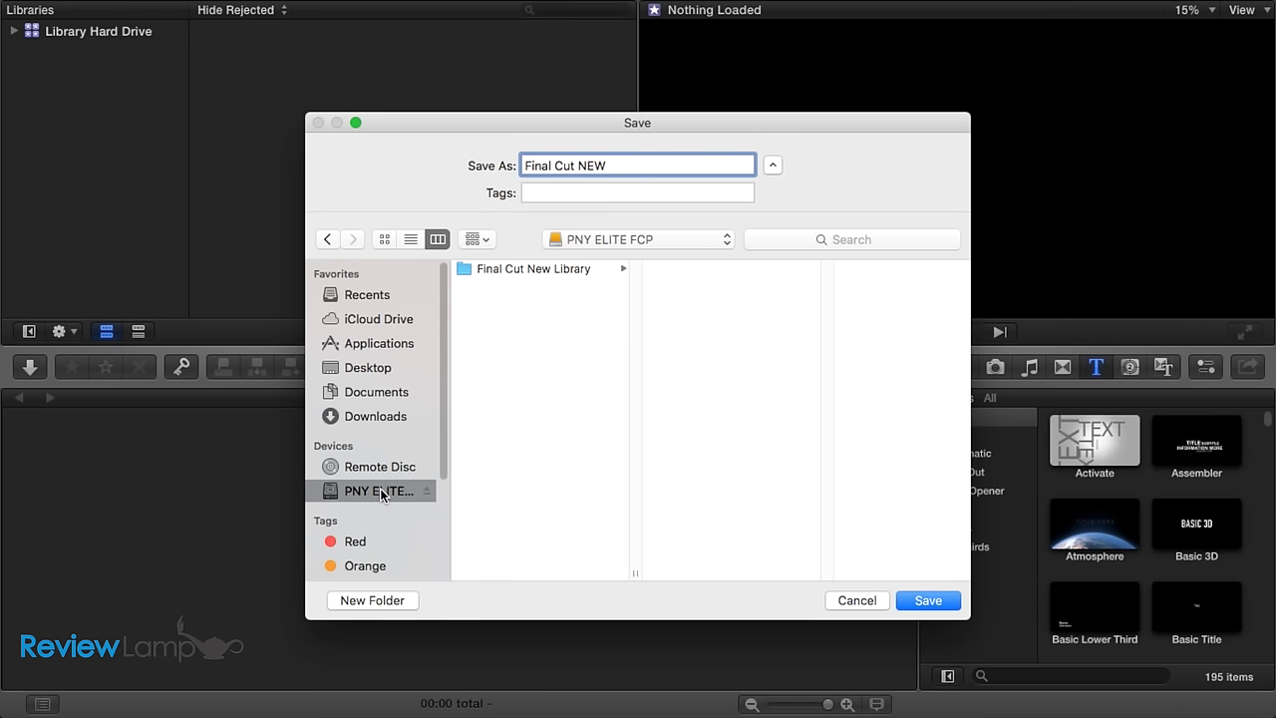
pyautogui.click(531, 269)
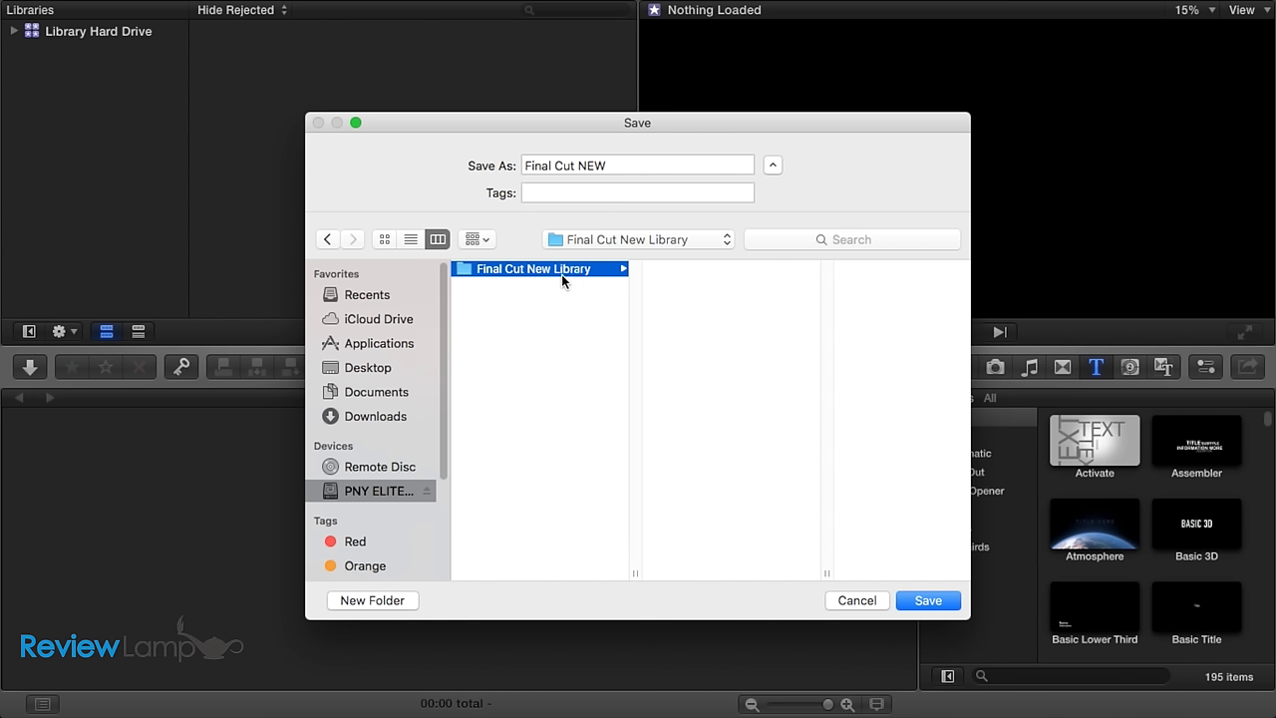
pyautogui.click(910, 599)
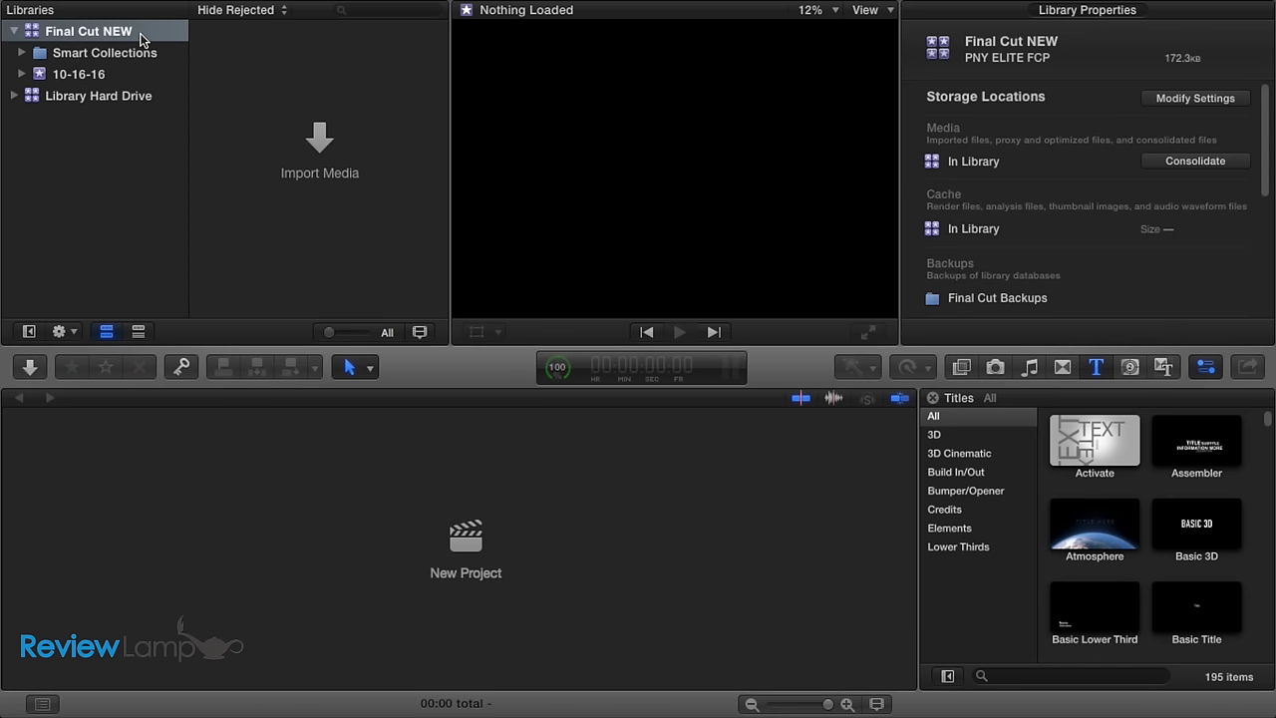
# Rename the 10-16-16 event to 'New Event'.
pyautogui.moveTo(141, 40)
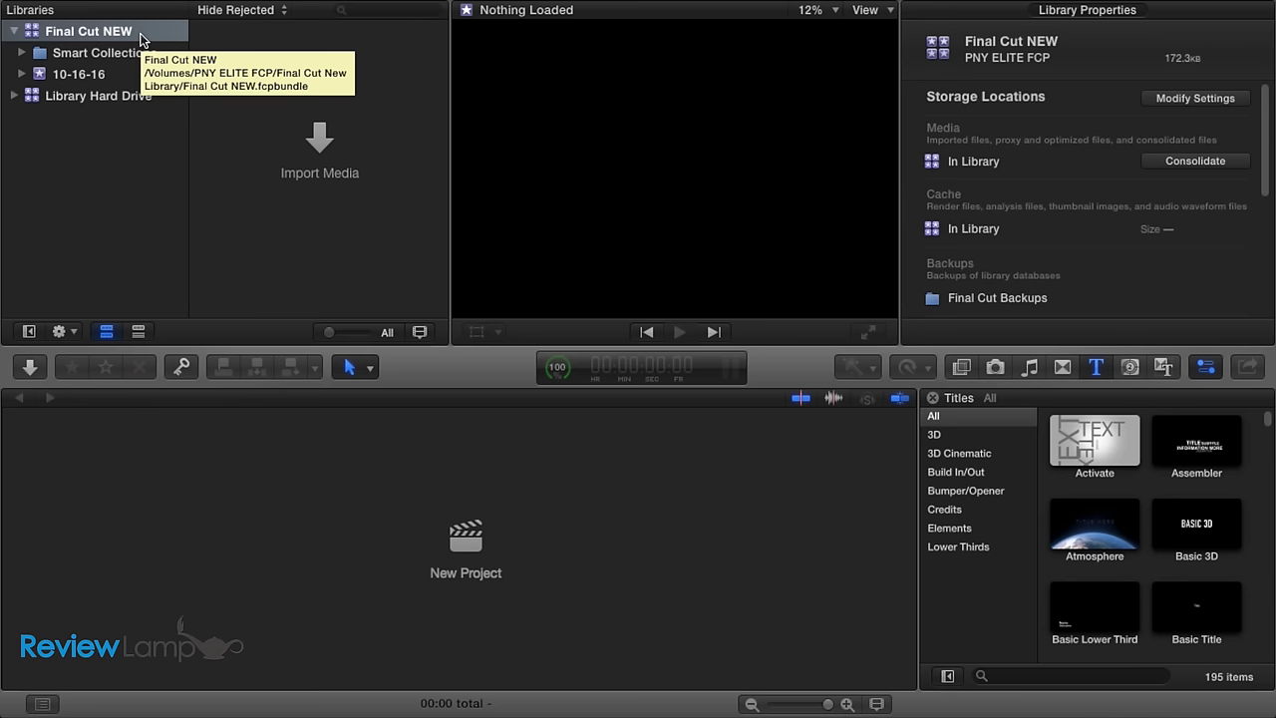
pyautogui.click(76, 78)
pyautogui.click(76, 78)
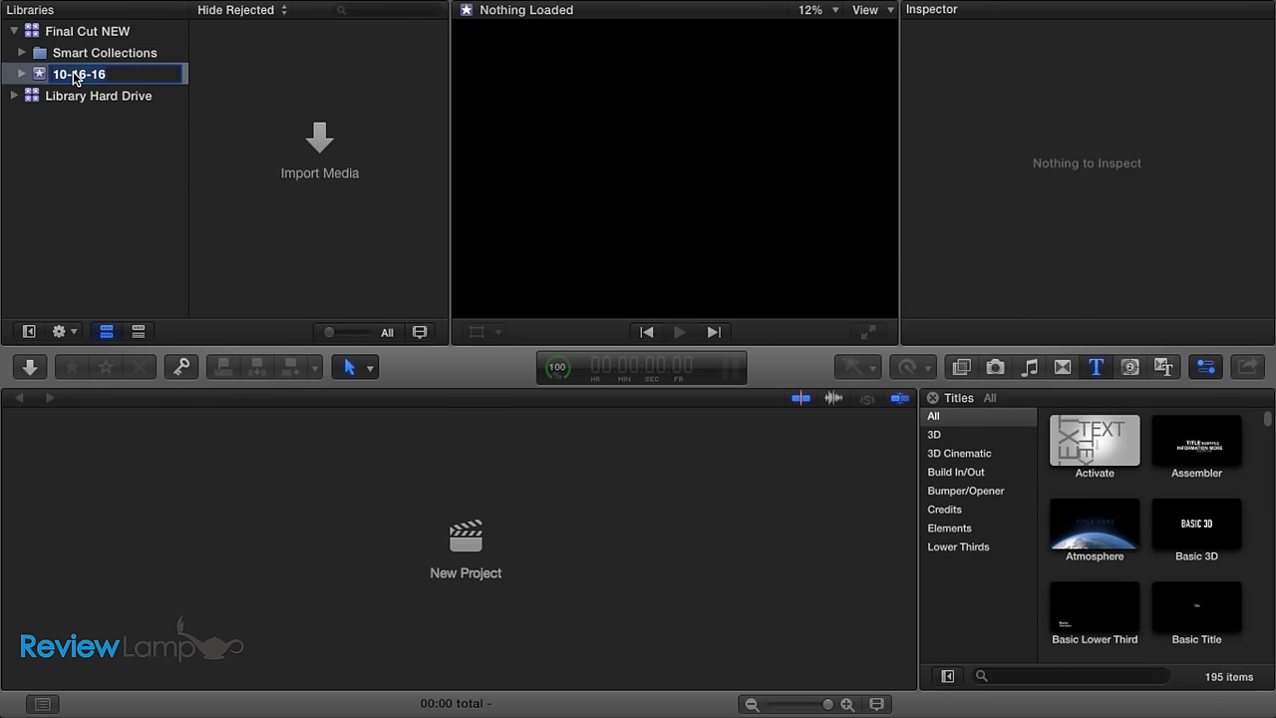
pyautogui.press('BackSpace')
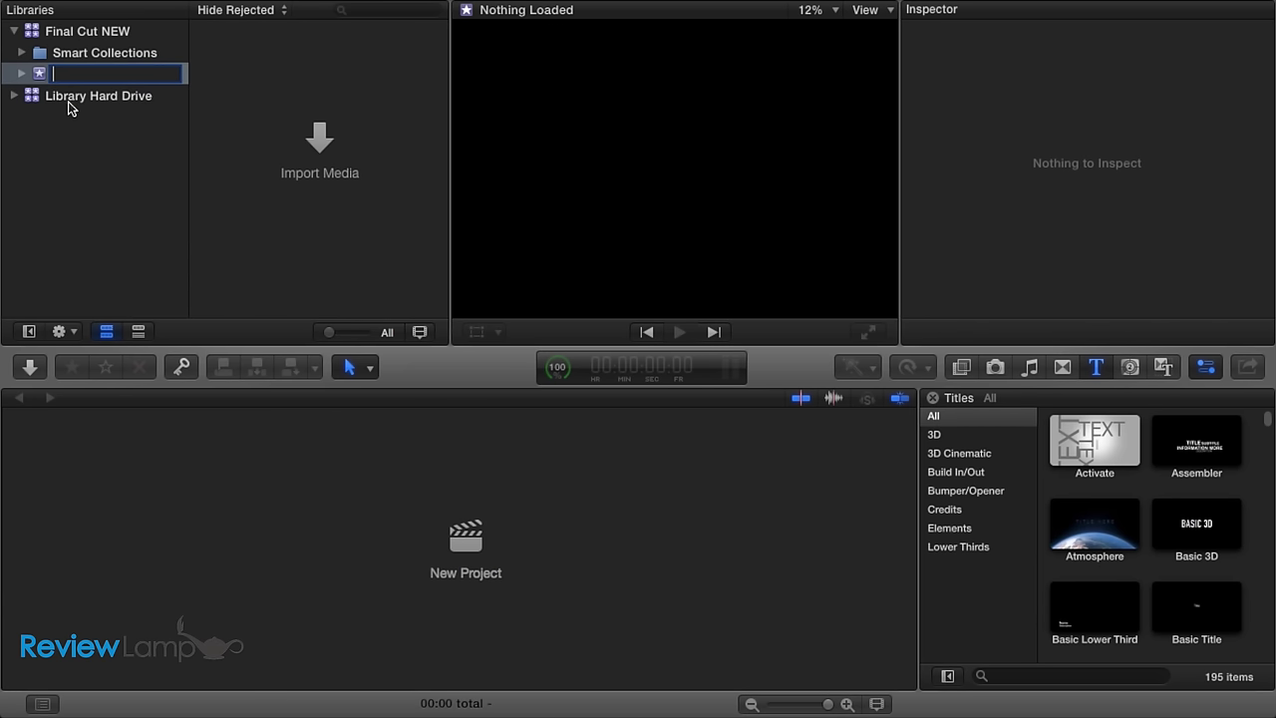
pyautogui.write('New')
pyautogui.press('BackSpace')
pyautogui.write('Event')
pyautogui.press('Return')
# Close the Library Hard Drive library, leaving only Final Cut NEW open.
pyautogui.click(40, 109)
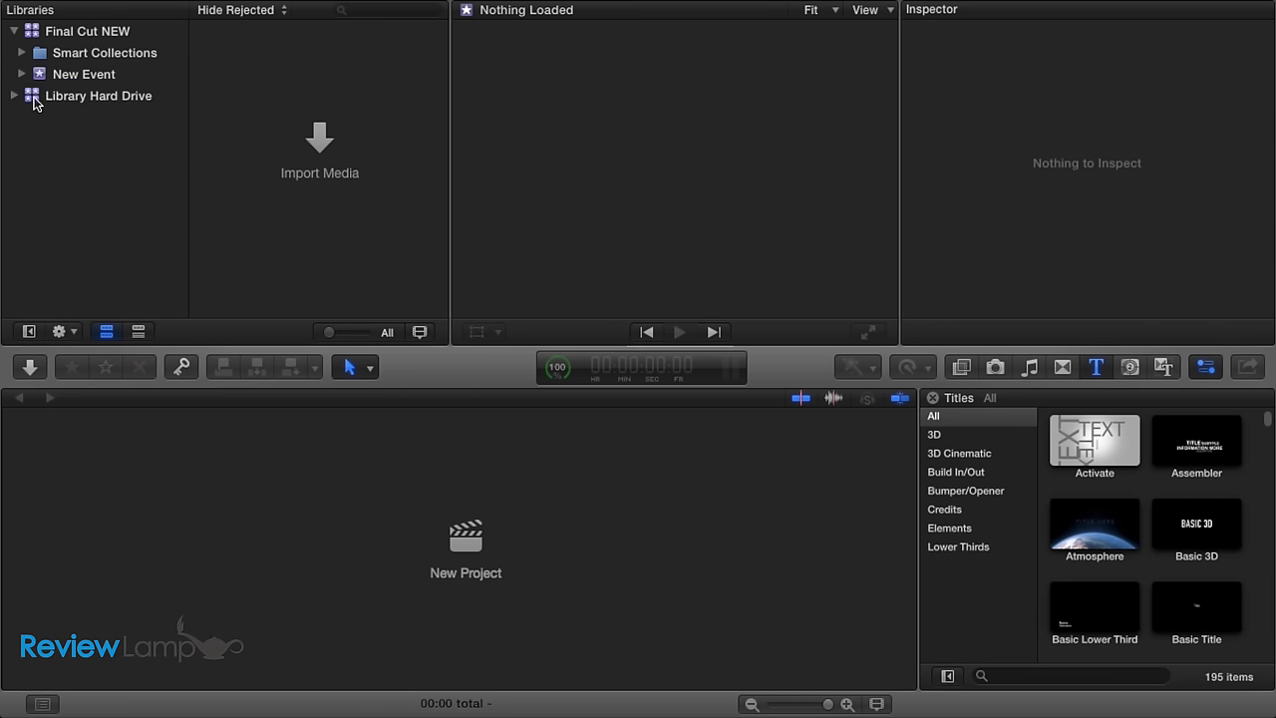
pyautogui.rightClick(62, 95)
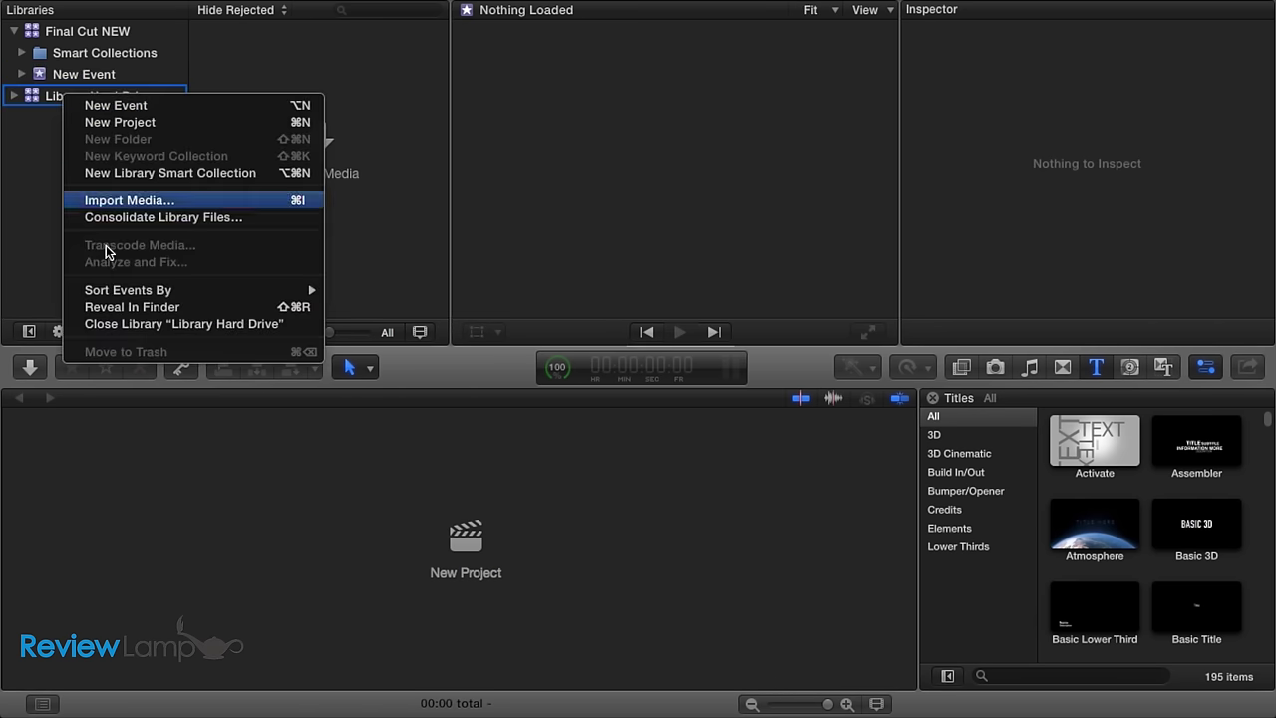
pyautogui.click(120, 324)
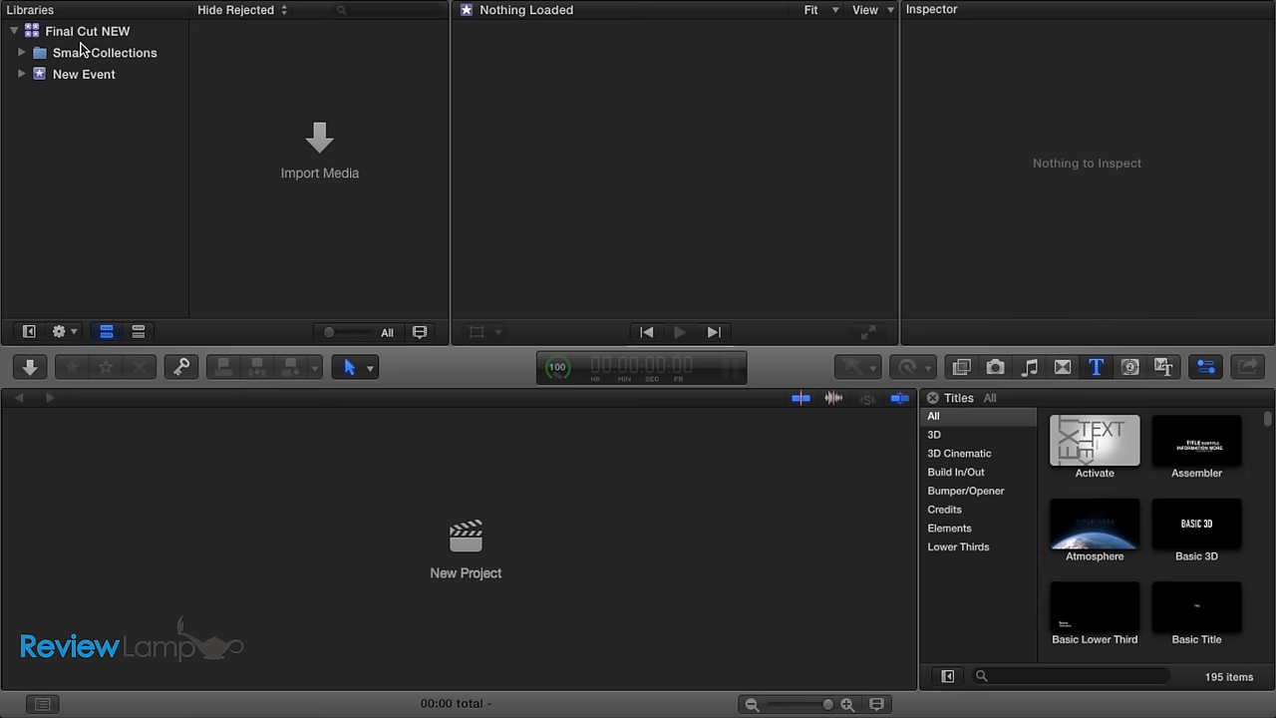
# Show New Event's clips and check Background Tasks: importing at 70%, rendering at 50%.
pyautogui.click(90, 74)
pyautogui.click(565, 375)
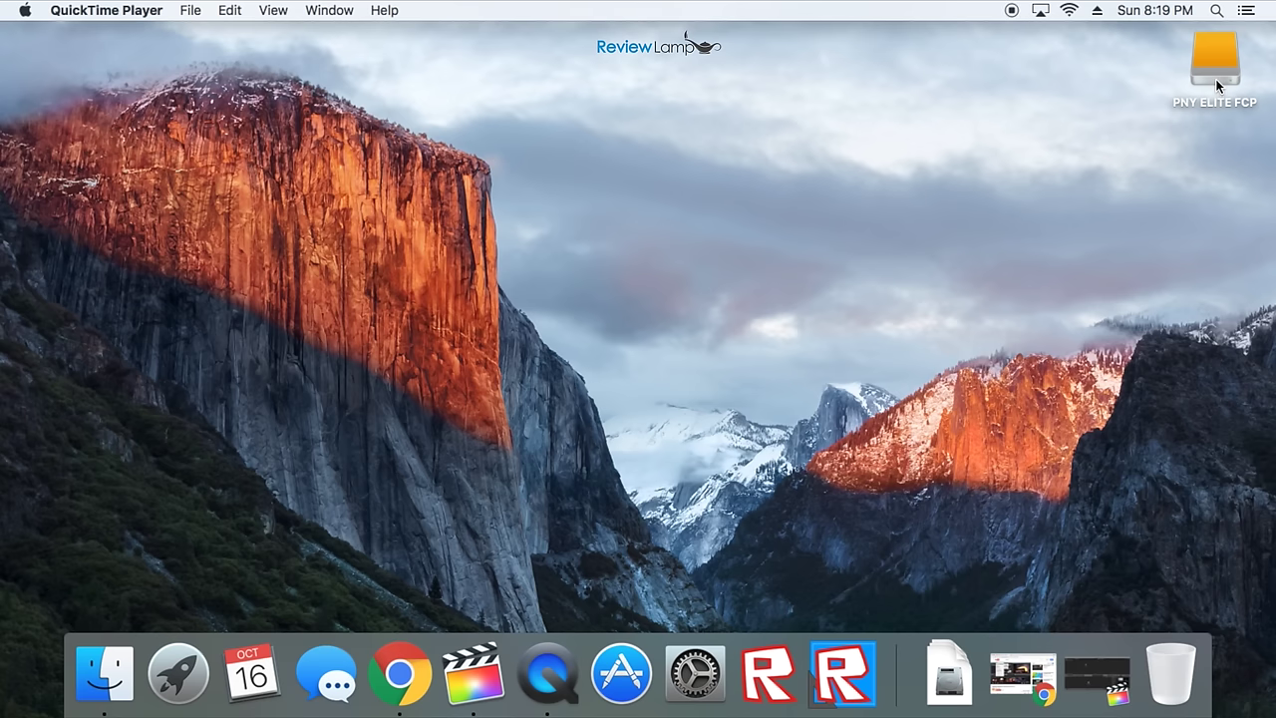
# Open the PNY ELITE FCP drive from its desktop icon in a Finder window.
pyautogui.doubleClick(1215, 79)
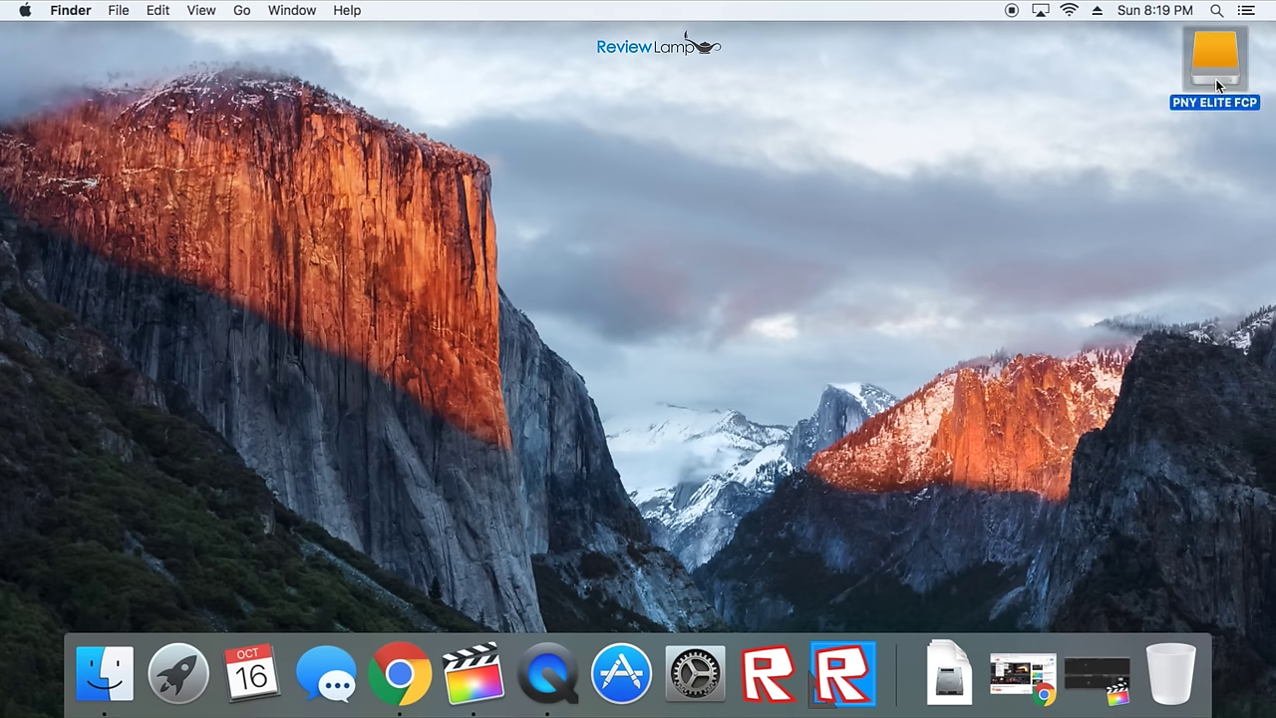